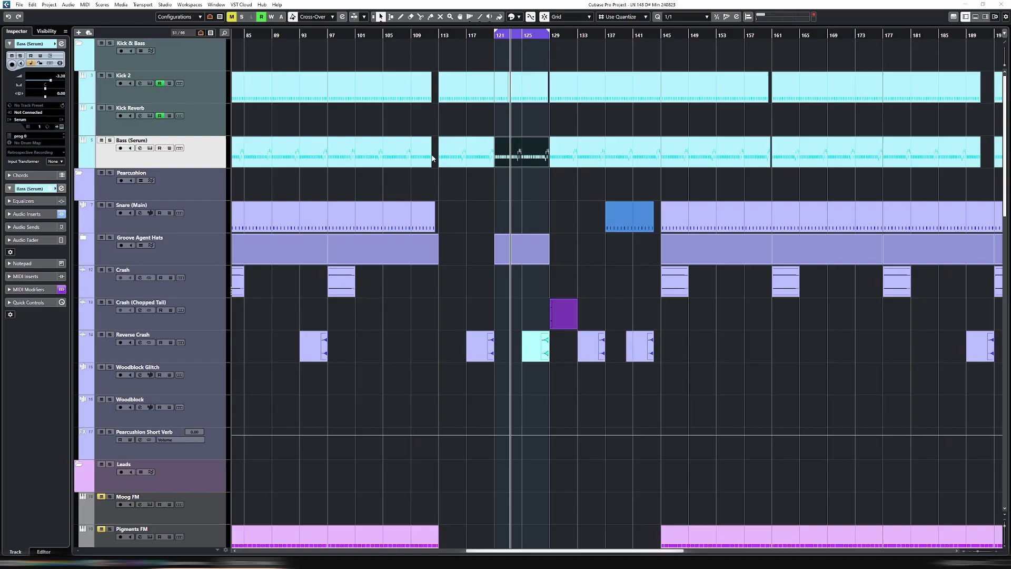
# Step: Play back the arrangement around bars 119 to 125 to hear the existing bass
pyautogui.click(480, 35)
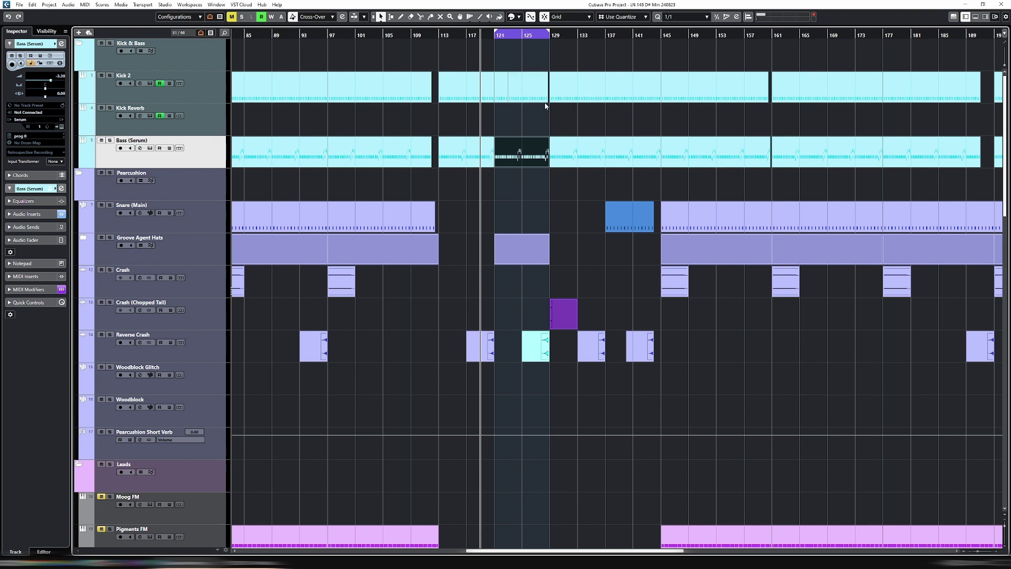
pyautogui.click(510, 36)
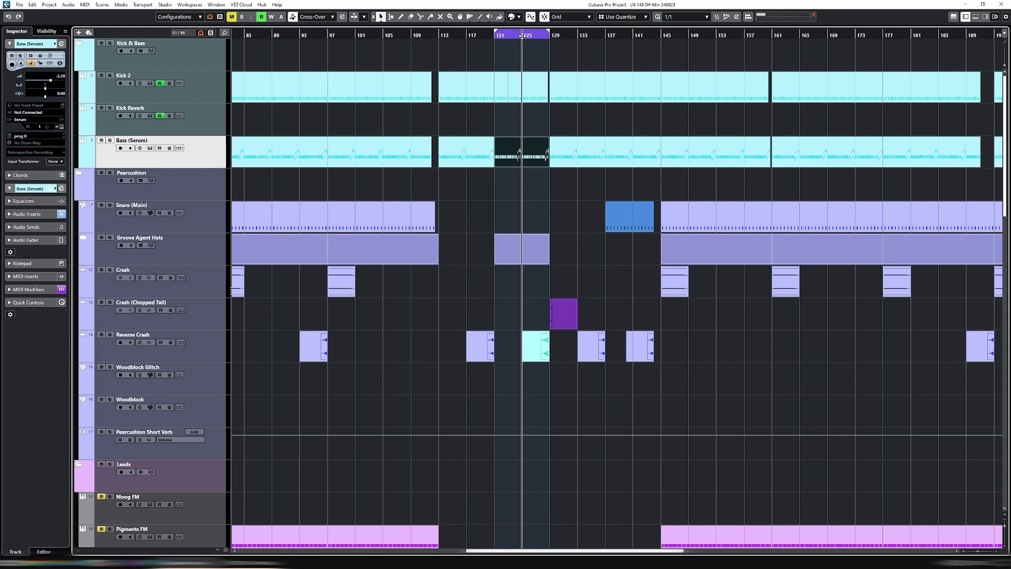
pyautogui.press('space')
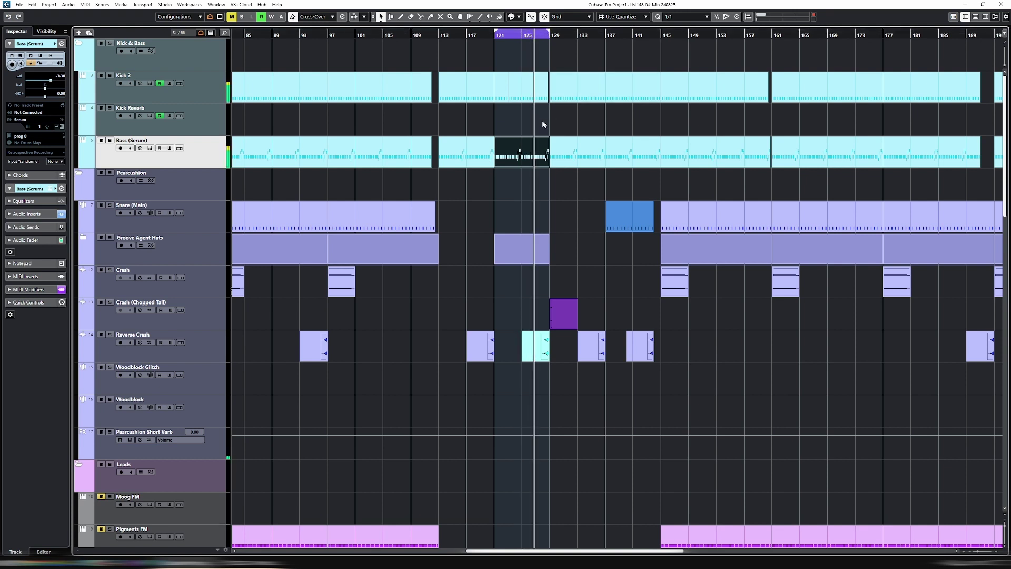
# Step: Extend the cycle range to about bar 133 and delete the Bass (Serum) part spanning bars 121 to 129
pyautogui.moveTo(551, 33); pyautogui.dragTo(582, 51)
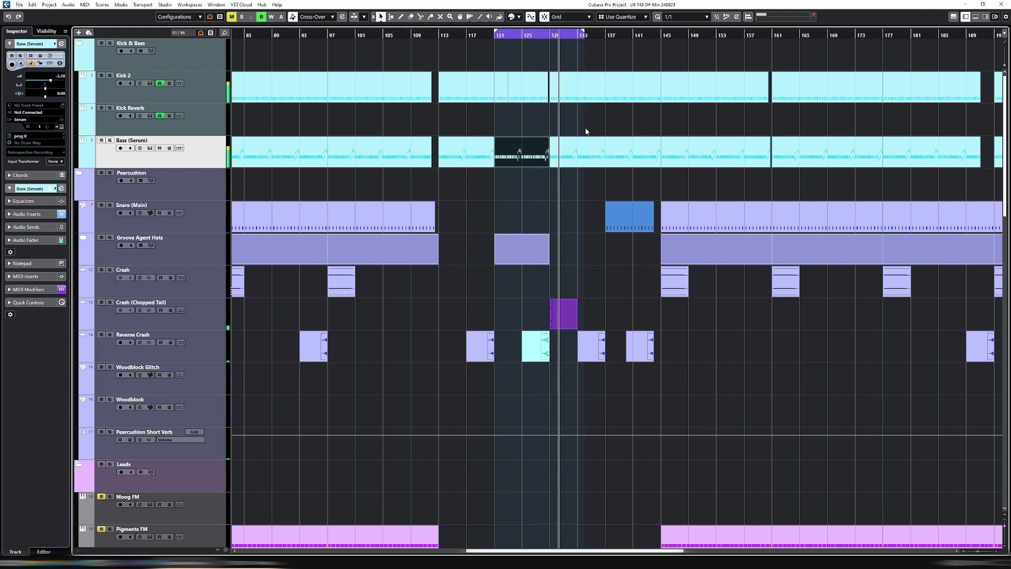
pyautogui.click(532, 127)
pyautogui.press('Delete')
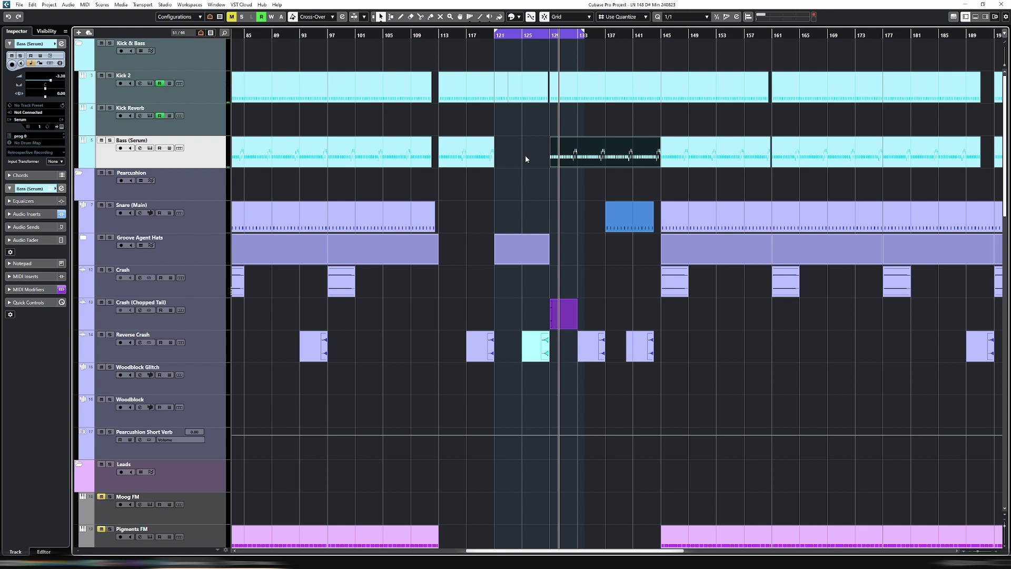
# Step: Play back the arrangement from about bar 107 through the bass gap and on past bar 129
pyautogui.click(425, 35)
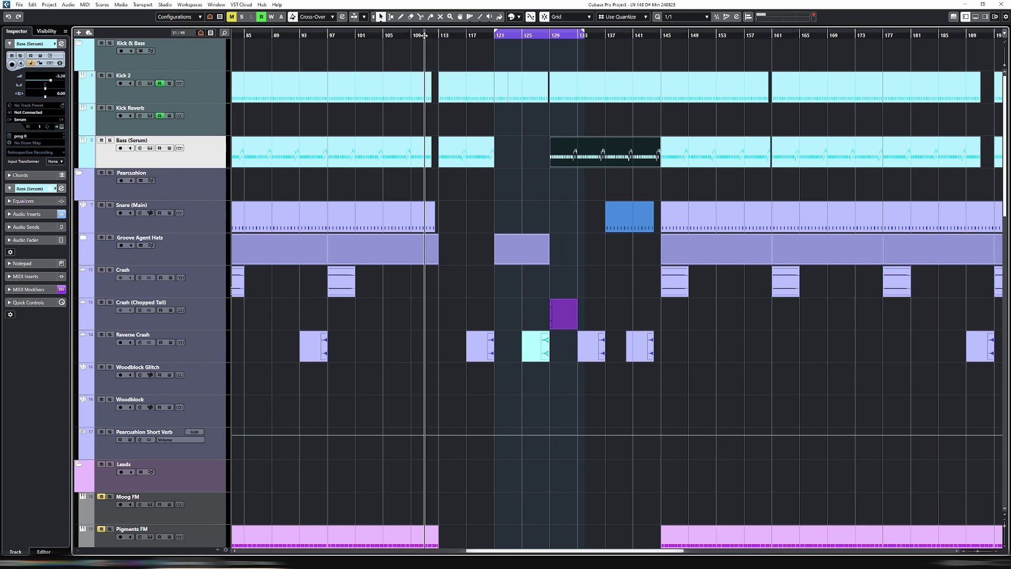
pyautogui.press('space')
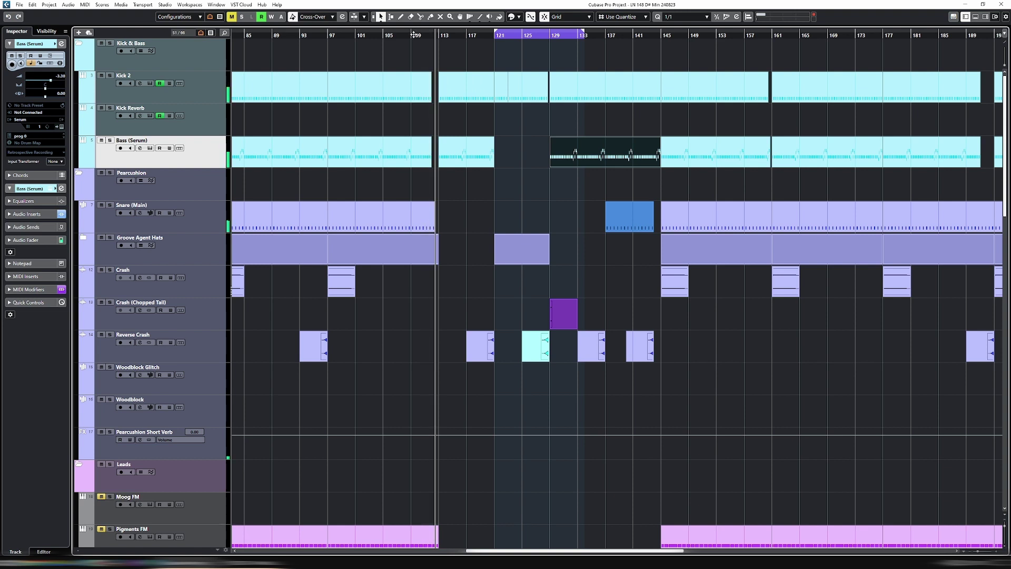
pyautogui.click(400, 35)
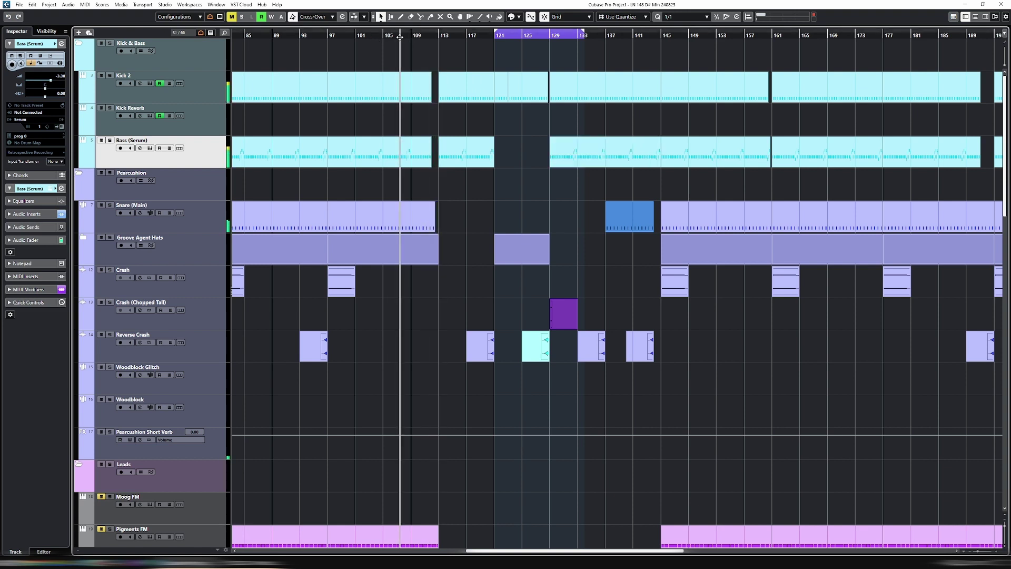
pyautogui.click(460, 78)
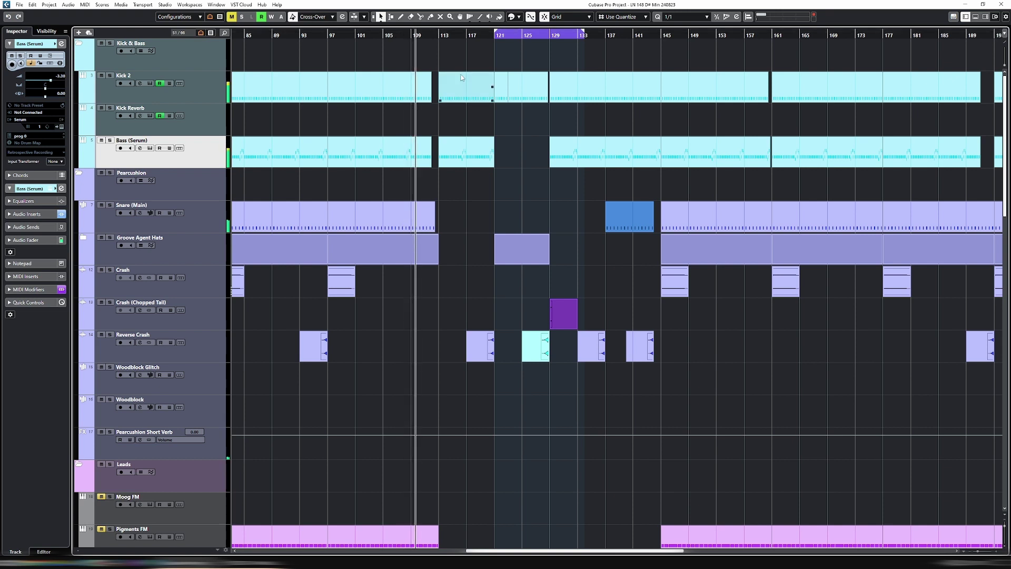
pyautogui.click(450, 55)
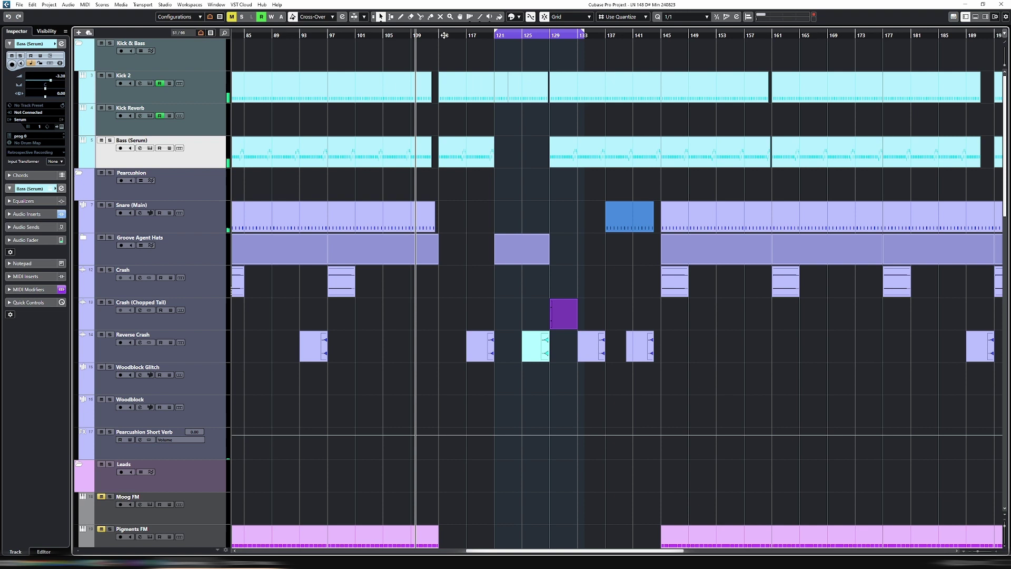
pyautogui.click(445, 35)
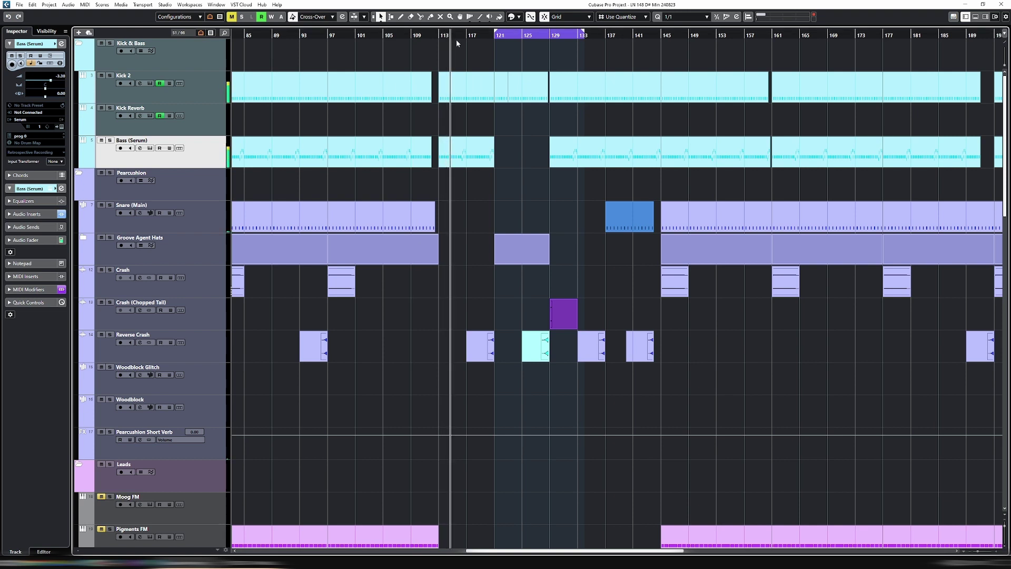
pyautogui.click(500, 36)
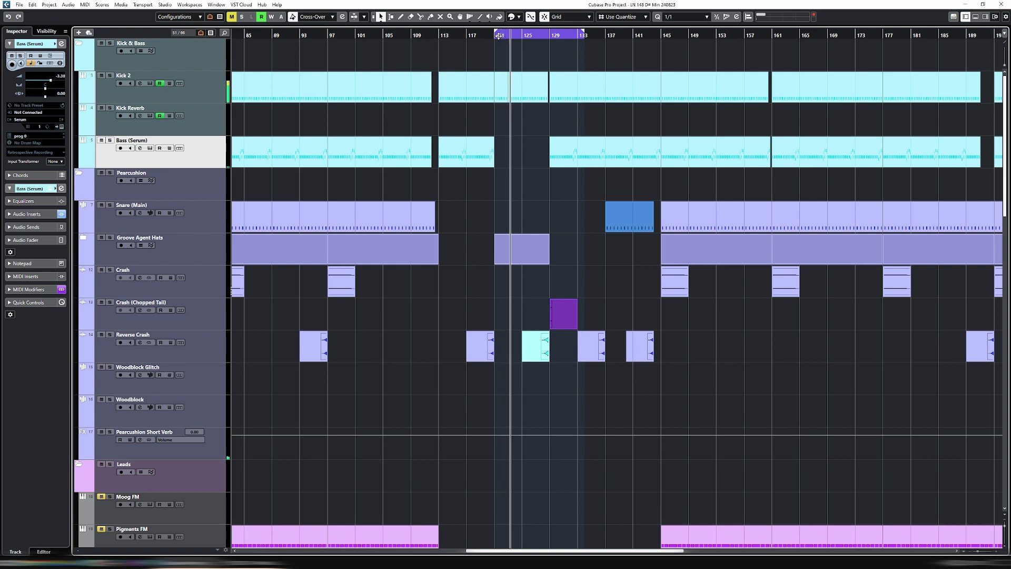
pyautogui.click(554, 35)
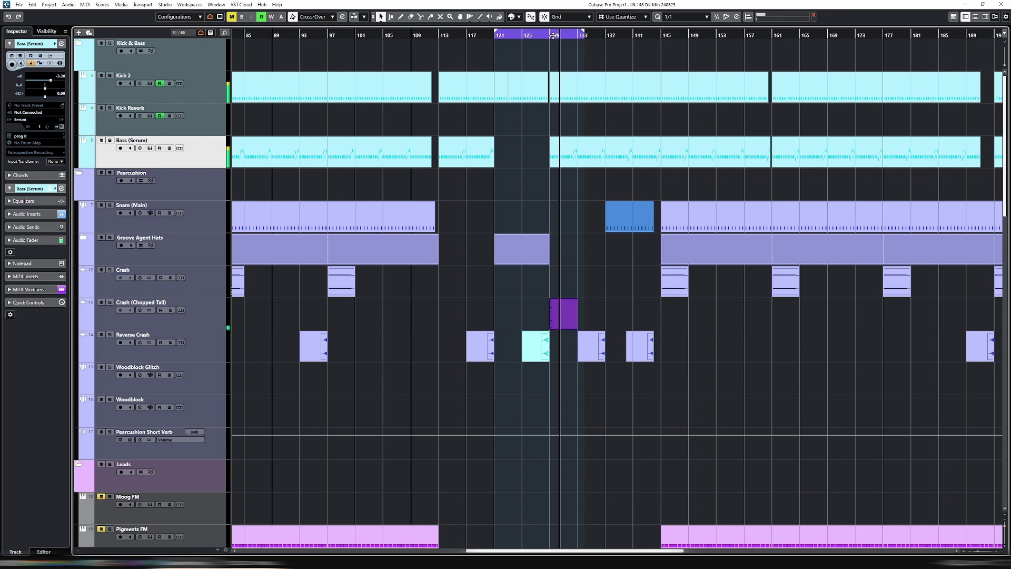
pyautogui.press('space')
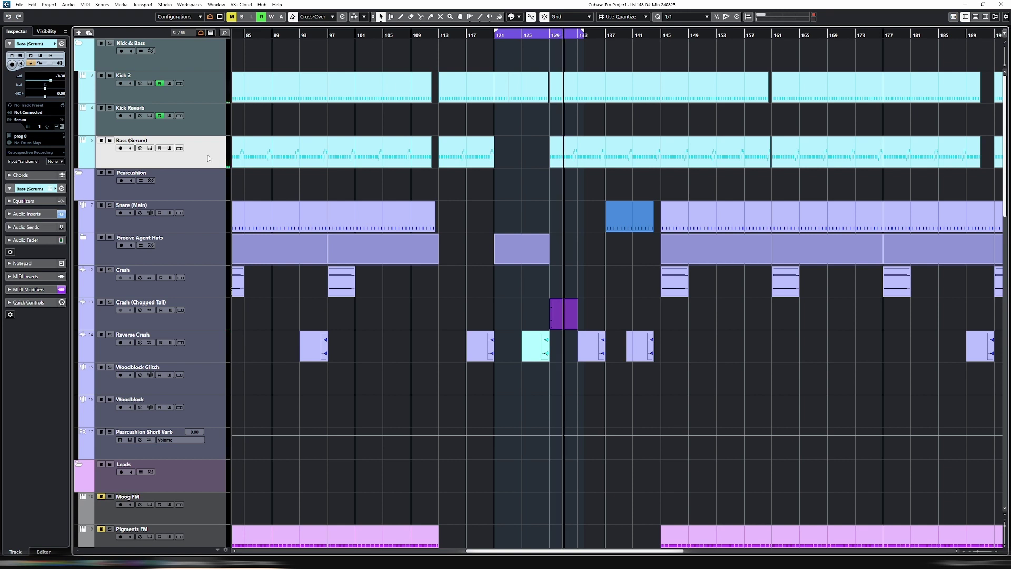
# Step: Duplicate the Bass (Serum) track together with its parts
pyautogui.rightClick(209, 158)
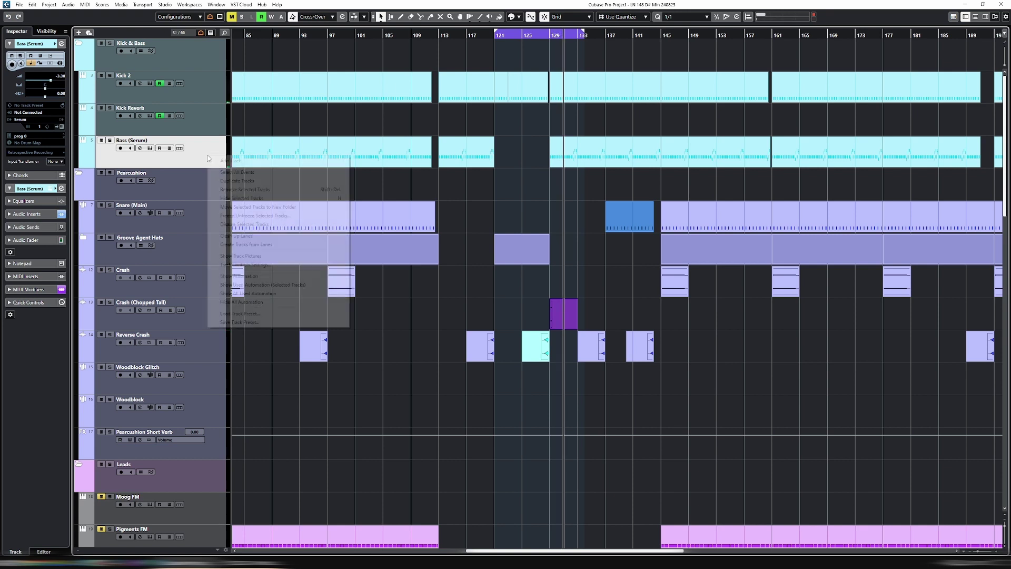
pyautogui.click(240, 181)
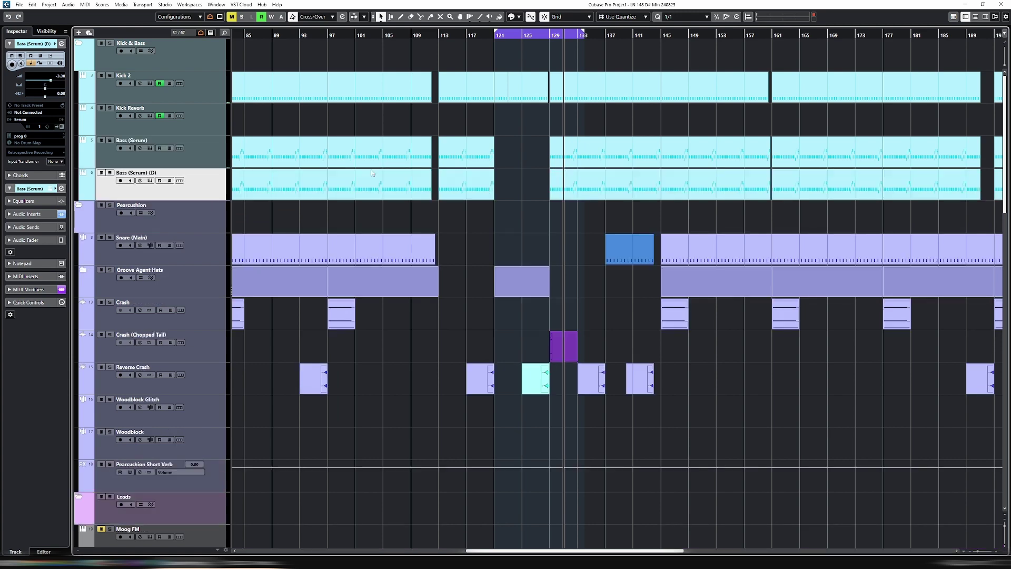
pyautogui.press('g')
pyautogui.press('g')
pyautogui.press('g')
pyautogui.press('g')
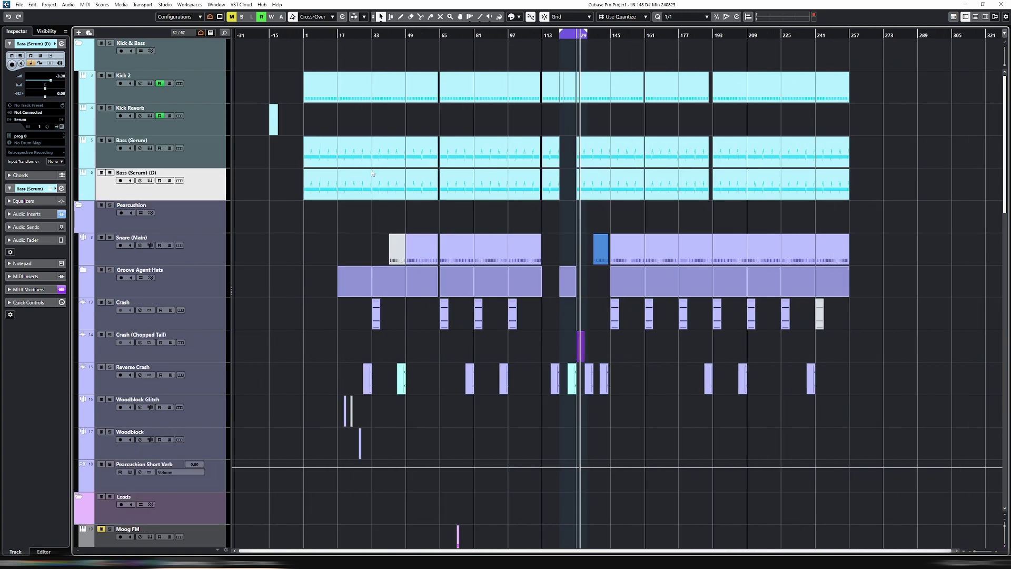
# Step: Clear the duplicated bass track down to a single part placed at bars 121 to 129
pyautogui.moveTo(276, 182); pyautogui.dragTo(531, 195)
pyautogui.press('Delete')
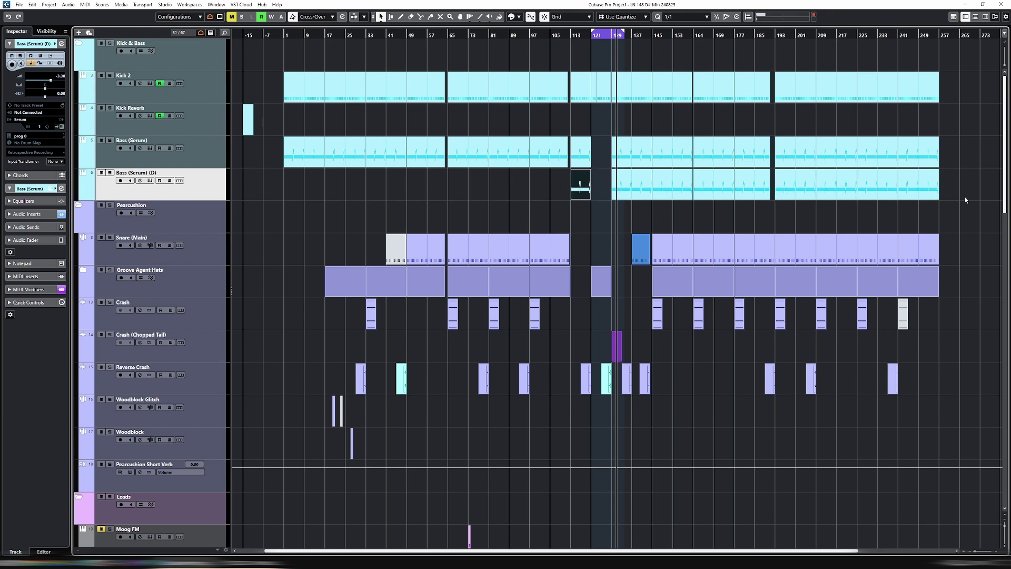
pyautogui.moveTo(965, 196); pyautogui.dragTo(606, 185)
pyautogui.press('Delete')
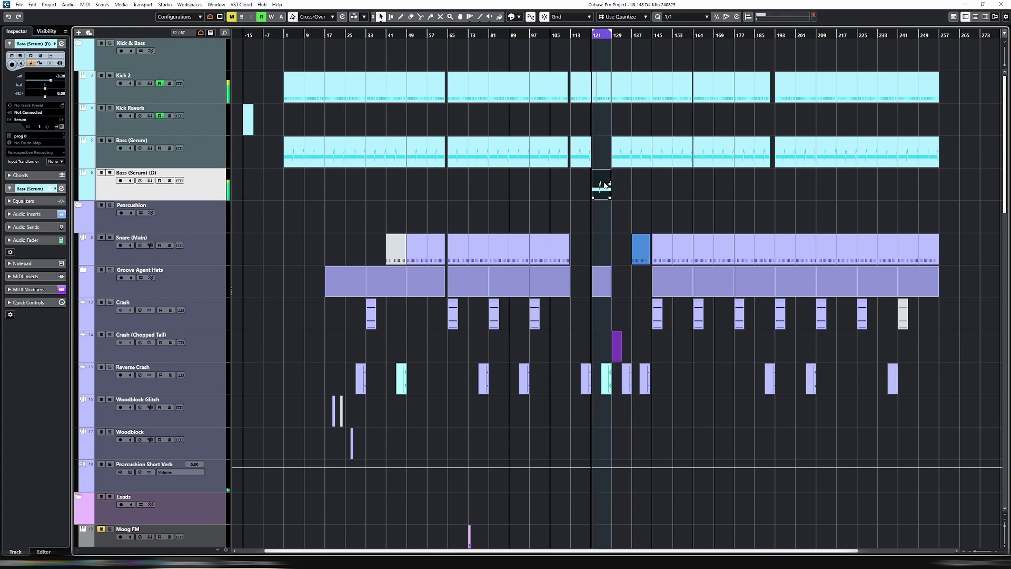
# Step: Shorten the cycle range so it covers only bar 121
pyautogui.scroll(6, 606, 185)
pyautogui.press('h')
pyautogui.press('g')
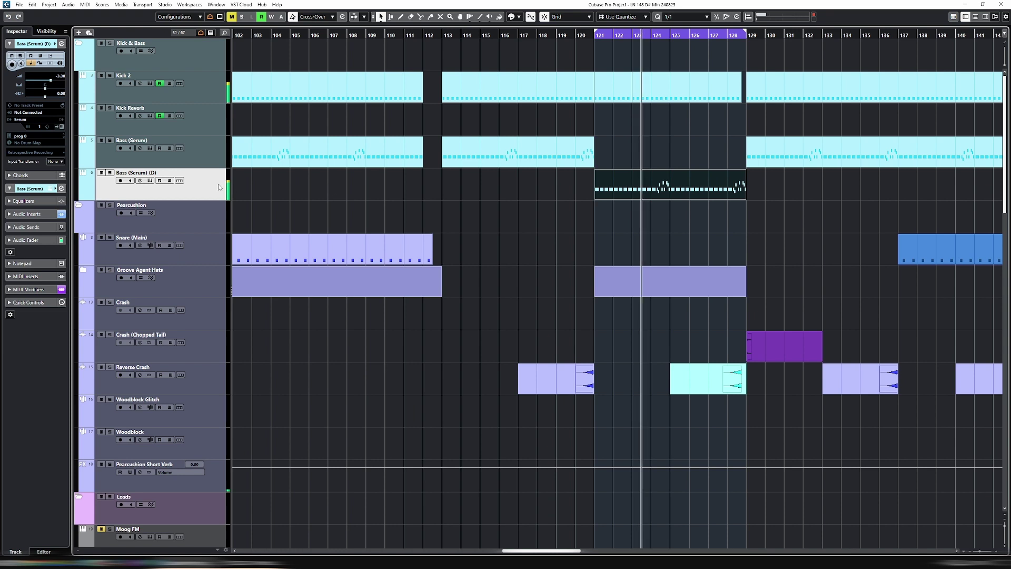
pyautogui.scroll(1, 673, 193)
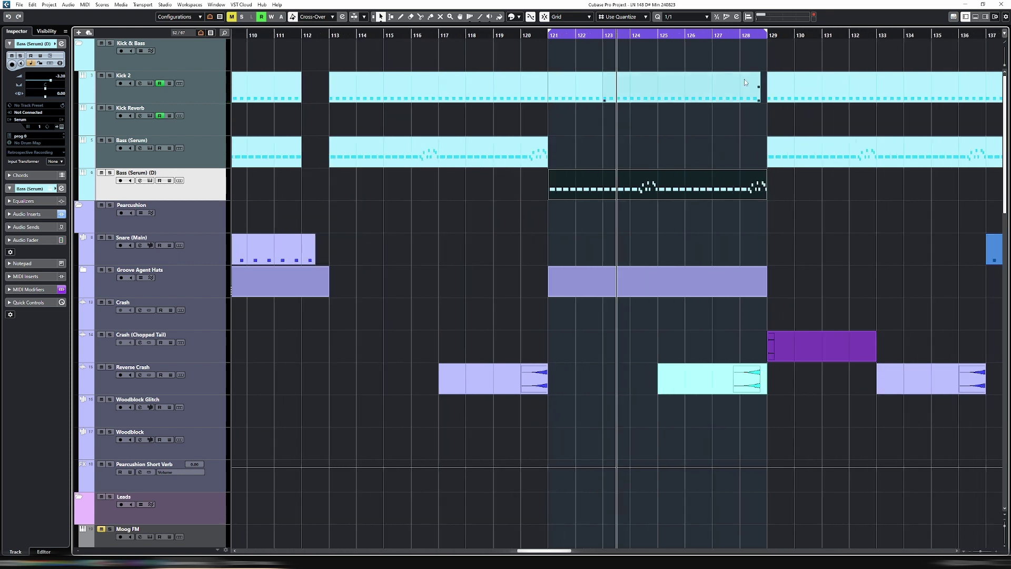
pyautogui.click(709, 165)
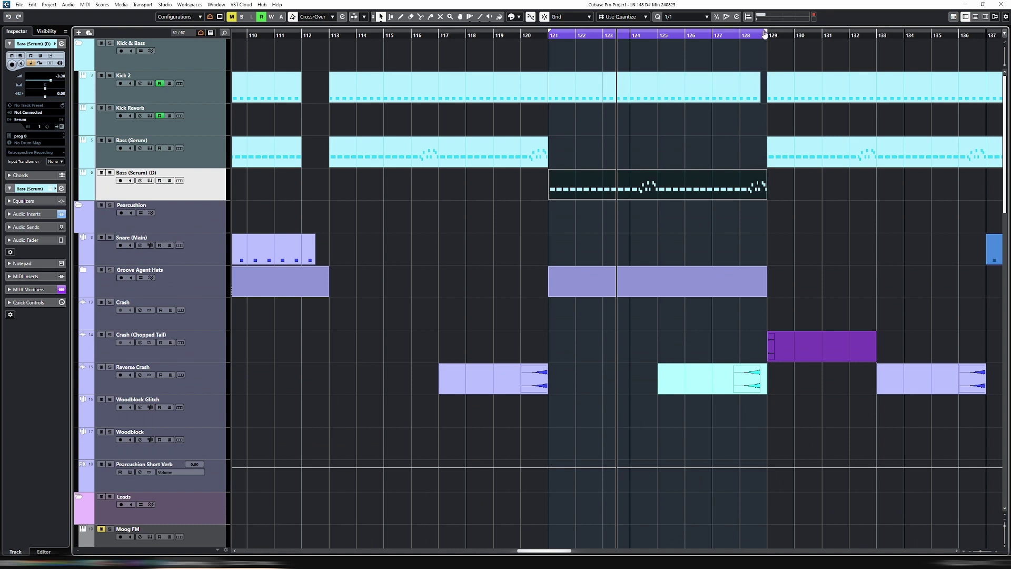
pyautogui.moveTo(766, 35); pyautogui.dragTo(552, 35)
pyautogui.click(554, 39)
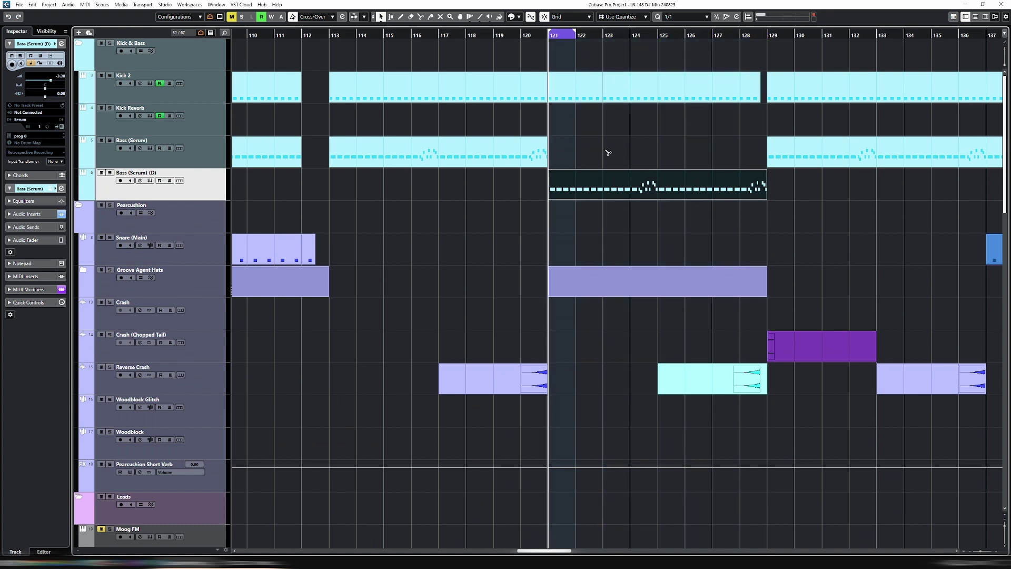
# Step: Split the duplicate track's bass part at bar 122, delete the remainder, and solo the track
pyautogui.keyDown('alt'); pyautogui.click(578, 176); pyautogui.keyUp('alt')
pyautogui.press('Delete')
pyautogui.click(569, 191)
pyautogui.press('s')
pyautogui.press('space')
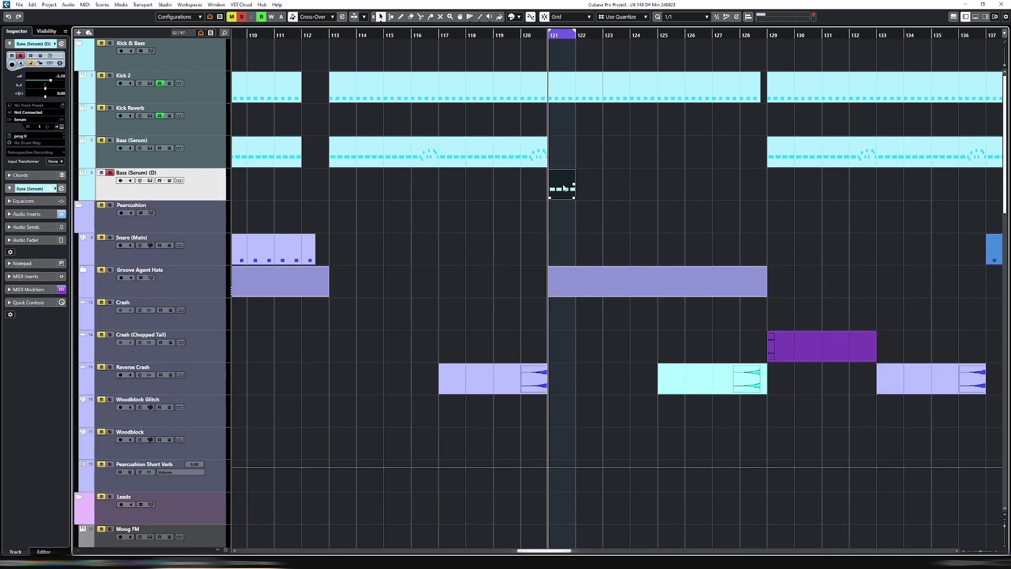
# Step: Open the one-bar bass part in the Key Editor and delete every D#1 note except the first
pyautogui.doubleClick(563, 186)
pyautogui.press('h')
pyautogui.press('h')
pyautogui.press('h')
pyautogui.press('h')
pyautogui.press('h')
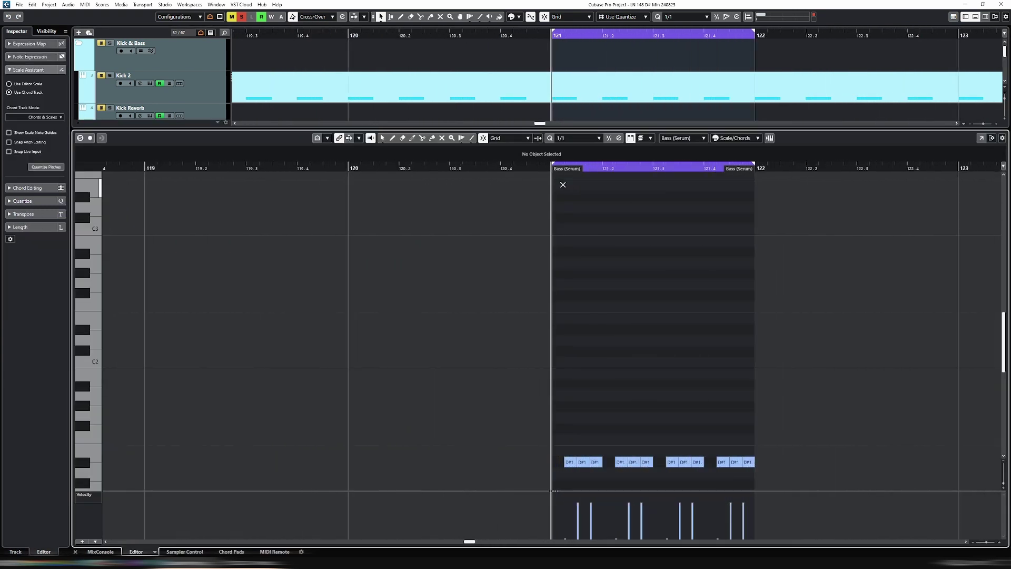
pyautogui.hotkey('shift', 'f')
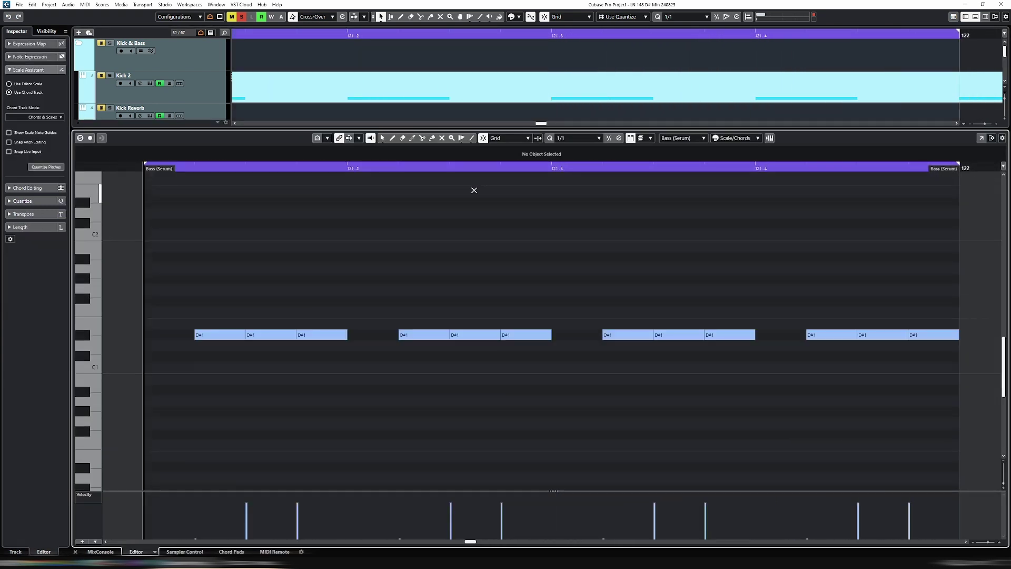
pyautogui.click(228, 335)
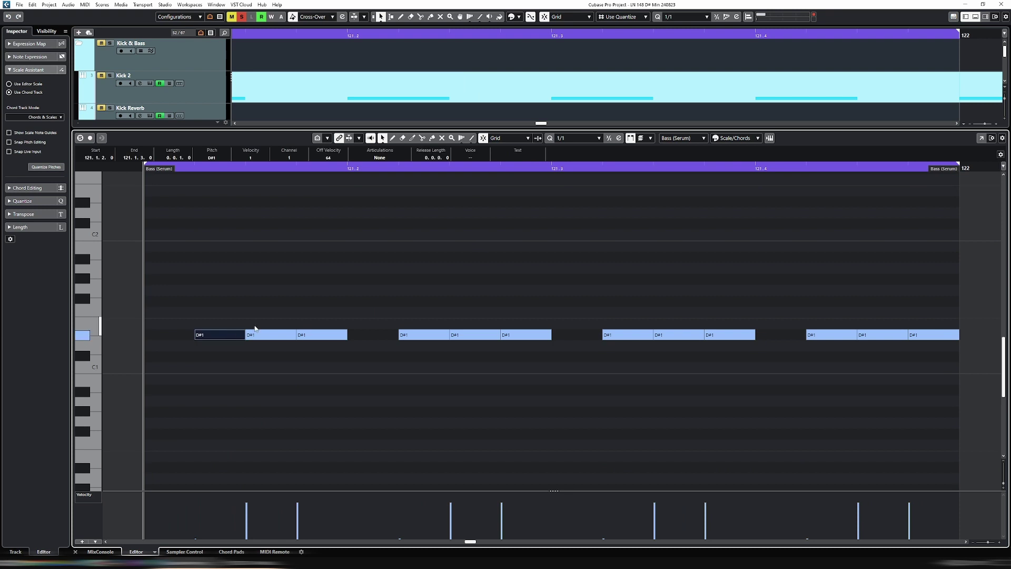
pyautogui.moveTo(262, 309); pyautogui.dragTo(931, 352)
pyautogui.press('Delete')
# Step: Set the quantize grid to 1/16 and move the remaining D#1 note to the start of bar 121
pyautogui.hotkey('ctrl', 'a')
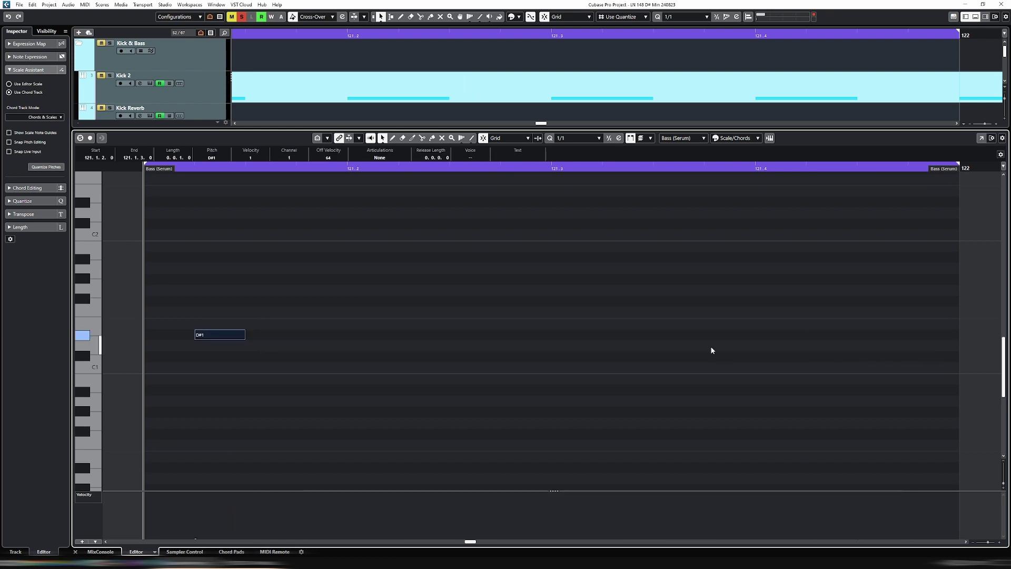
pyautogui.hotkey('alt', 'Down')
pyautogui.hotkey('alt', 'Down')
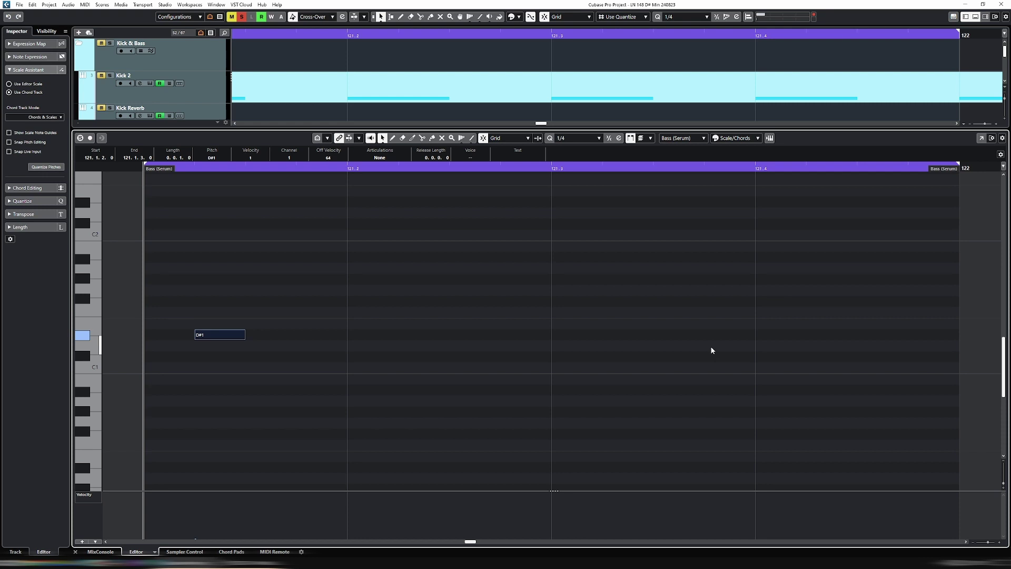
pyautogui.hotkey('ctrl', 'Left')
pyautogui.hotkey('ctrl', 'Right')
pyautogui.hotkey('alt', 'Down')
pyautogui.press('g')
pyautogui.hotkey('ctrl', 'Left')
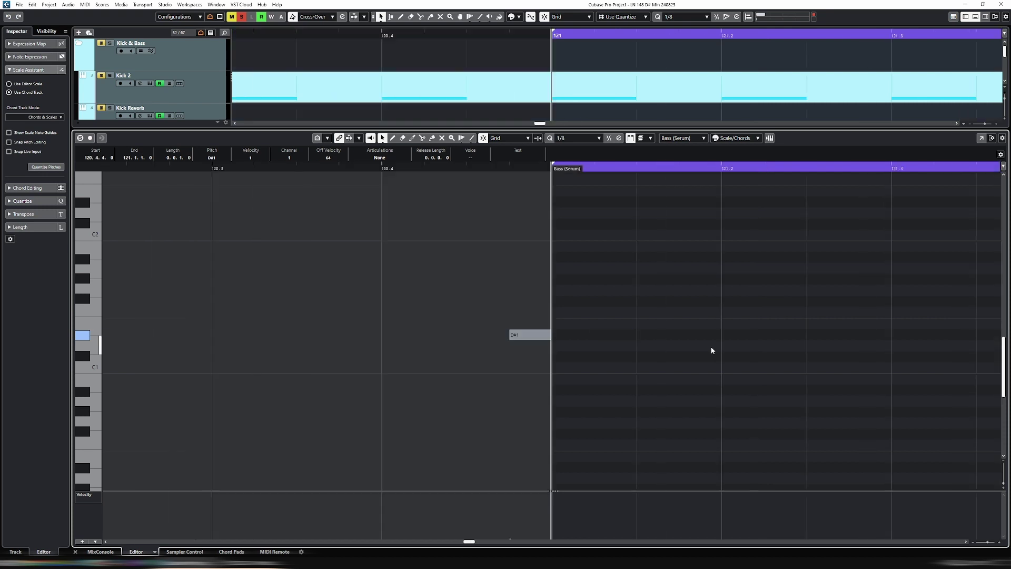
pyautogui.press('g')
pyautogui.press('g')
pyautogui.press('g')
pyautogui.hotkey('ctrl', 'Right')
pyautogui.hotkey('ctrl', 'Left')
pyautogui.hotkey('alt', 'Down')
pyautogui.hotkey('ctrl', 'Right')
pyautogui.press('g')
# Step: Lengthen the D#1 note to one beat, duplicate it three times to fill the bar, and close the note editor
pyautogui.hotkey('alt', 'shift', 'Right')
pyautogui.hotkey('alt', 'shift', 'Right')
pyautogui.hotkey('alt', 'shift', 'Right')
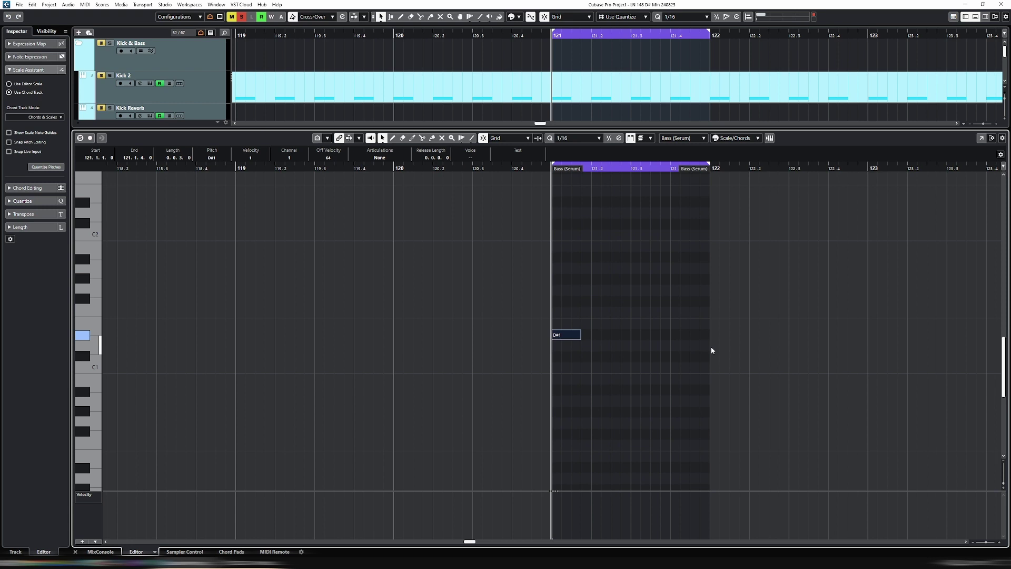
pyautogui.hotkey('ctrl', 'd')
pyautogui.hotkey('ctrl', 'd')
pyautogui.hotkey('ctrl', 'd')
pyautogui.press('Return')
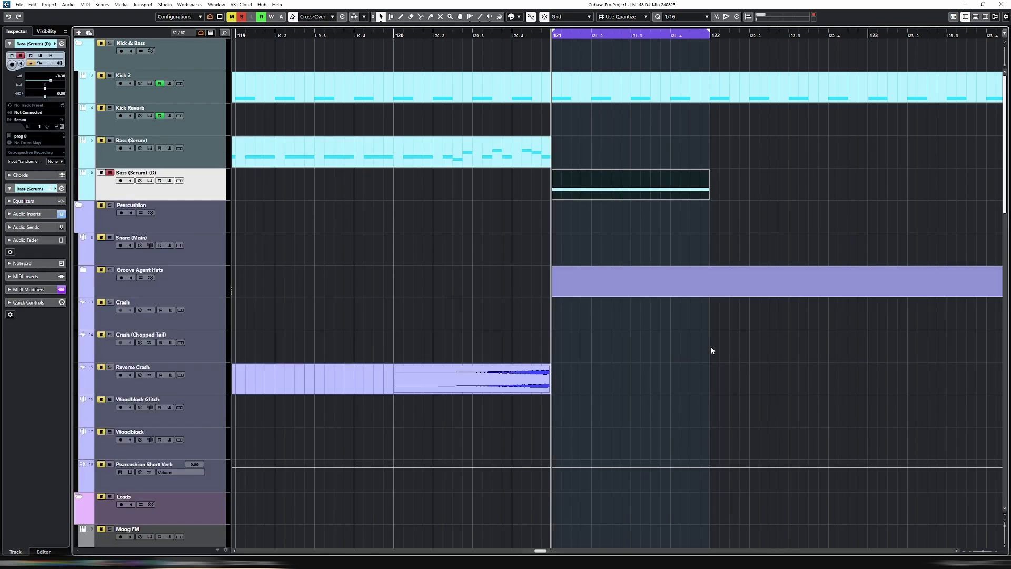
# Step: Play the soloed one-bar loop and open the Serum instrument of the duplicated bass track
pyautogui.press('g')
pyautogui.press('g')
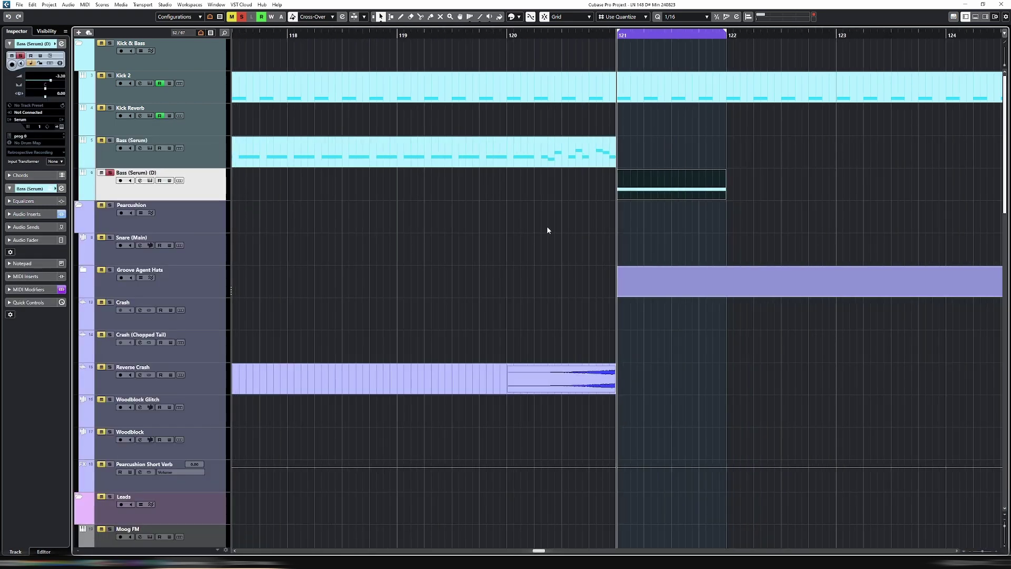
pyautogui.press('space')
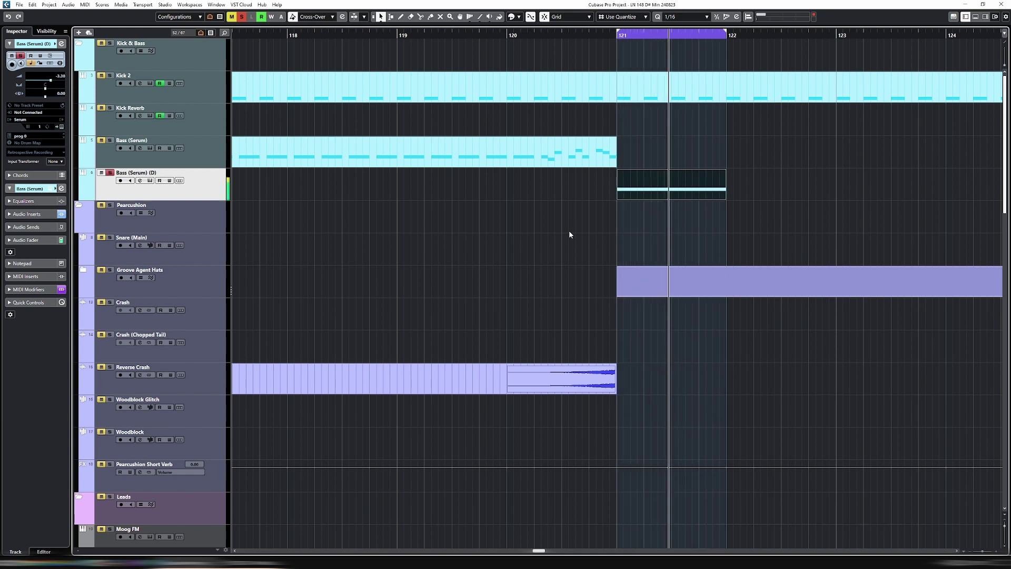
pyautogui.press('e')
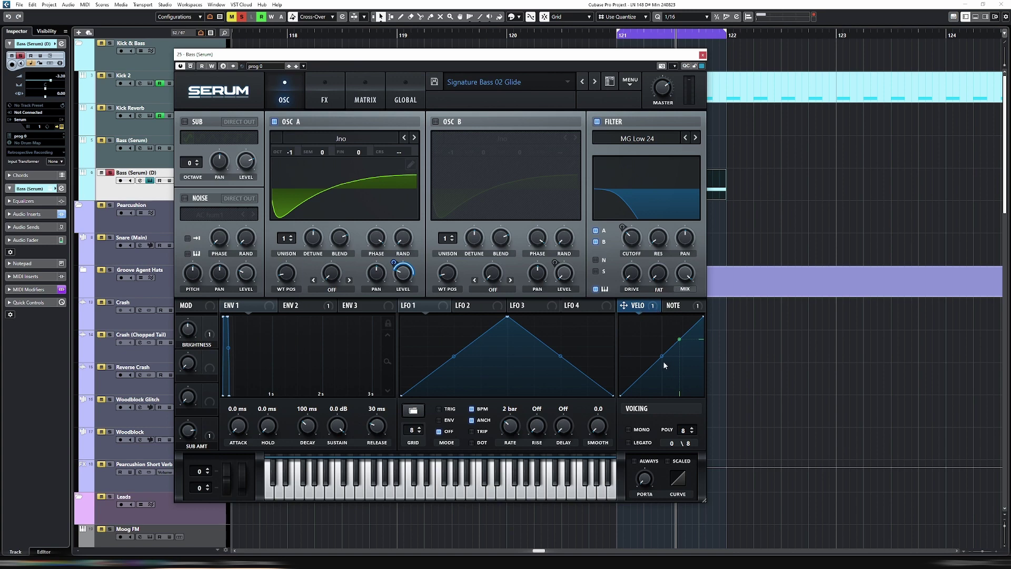
# Step: Reopen the bass part in the Key Editor and copy the first D#1 note to F1, starting at 121.1.3
pyautogui.press('e')
pyautogui.doubleClick(666, 192)
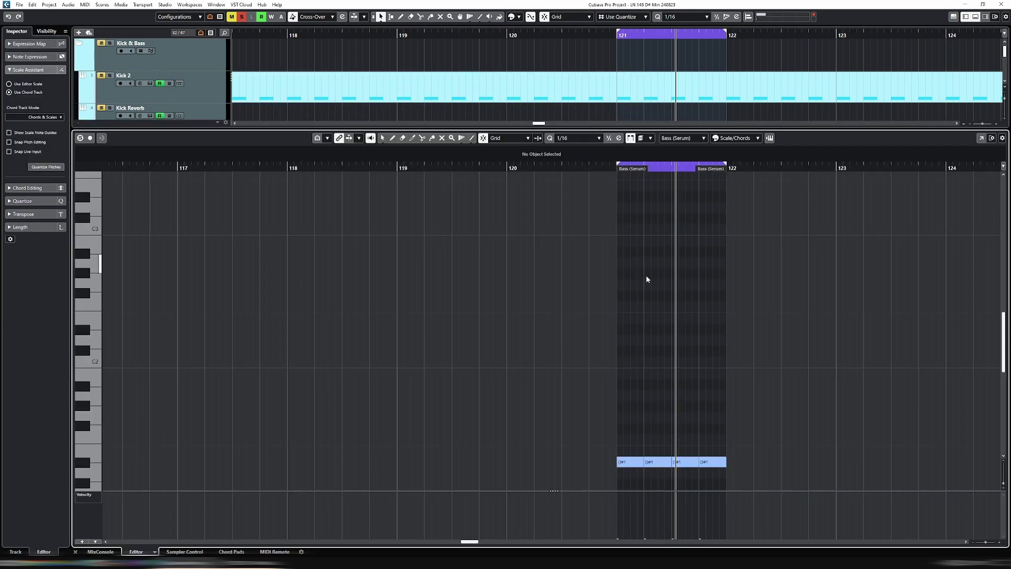
pyautogui.scroll(-3, 659, 300)
pyautogui.click(642, 394)
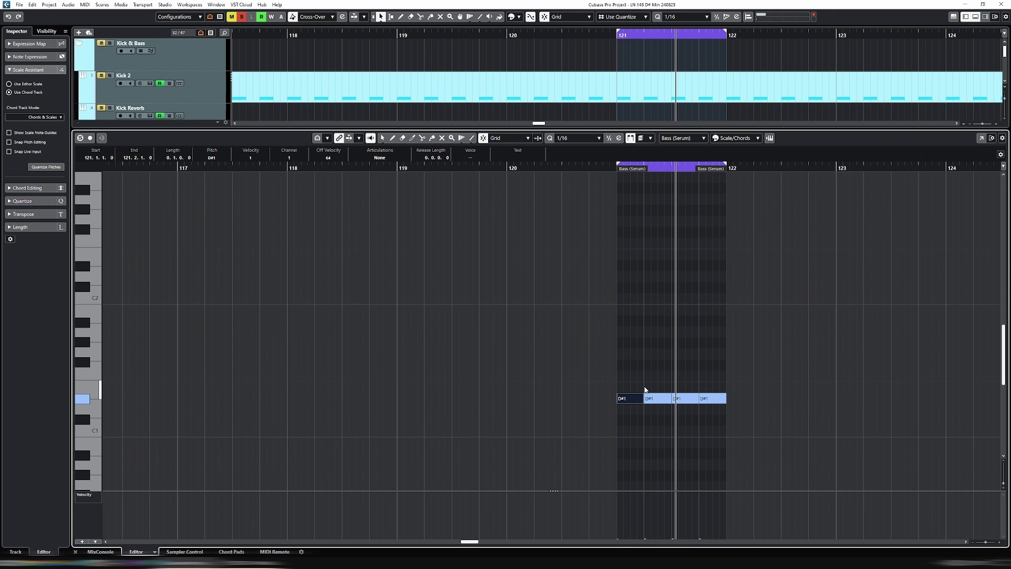
pyautogui.keyDown('alt'); pyautogui.click(646, 388); pyautogui.keyUp('alt')
pyautogui.press('Up')
pyautogui.hotkey('ctrl', 'Left')
pyautogui.hotkey('ctrl', 'Left')
pyautogui.hotkey('ctrl', 'Left')
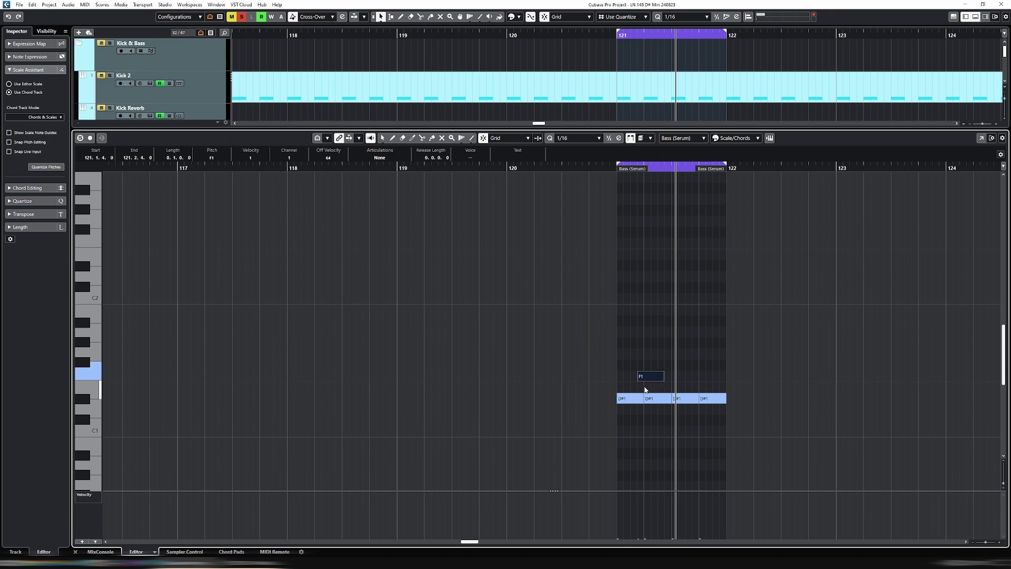
pyautogui.press('h')
pyautogui.press('h')
pyautogui.press('h')
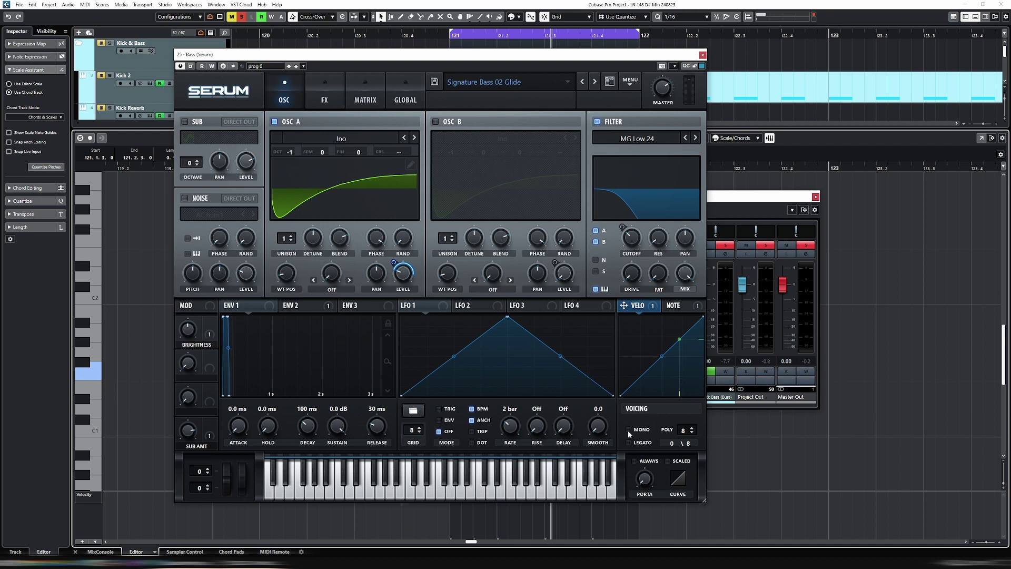
# Step: Enable Mono and Legato voicing in the bass track's Serum and close the instrument window
pyautogui.click(629, 431)
pyautogui.click(629, 441)
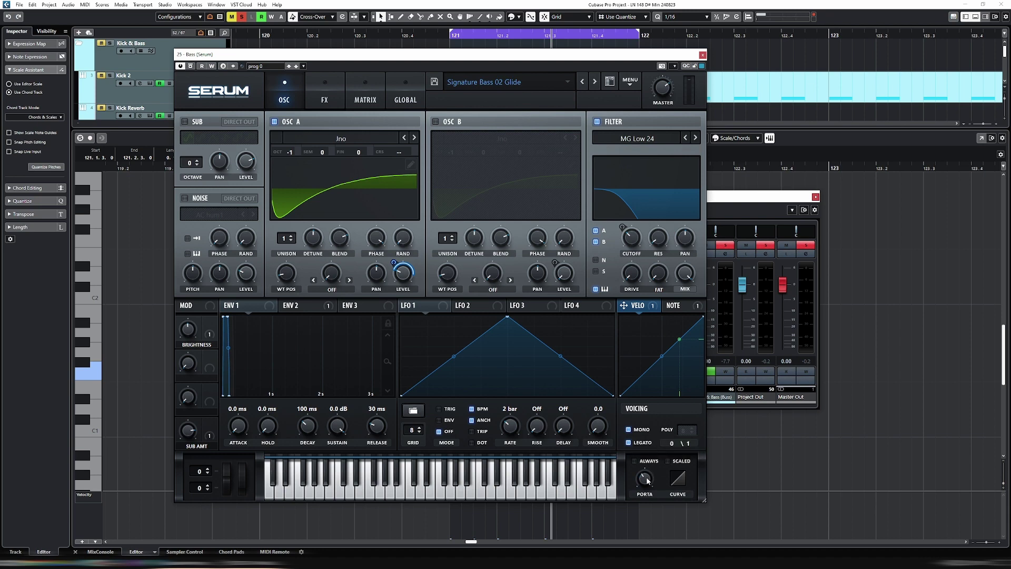
pyautogui.moveTo(593, 58); pyautogui.dragTo(268, 54)
pyautogui.click(681, 226)
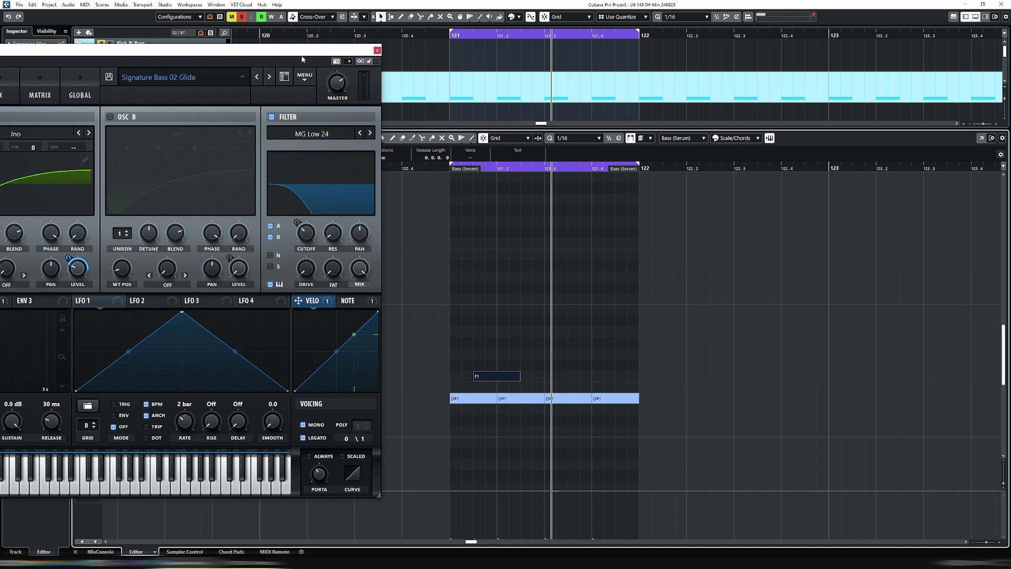
pyautogui.moveTo(303, 59); pyautogui.dragTo(500, 57)
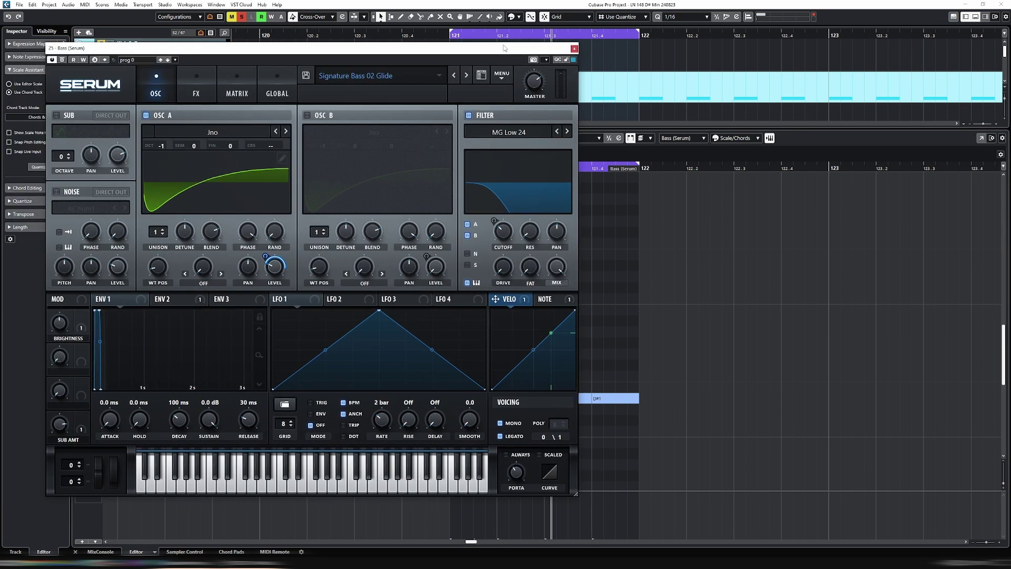
pyautogui.click(575, 49)
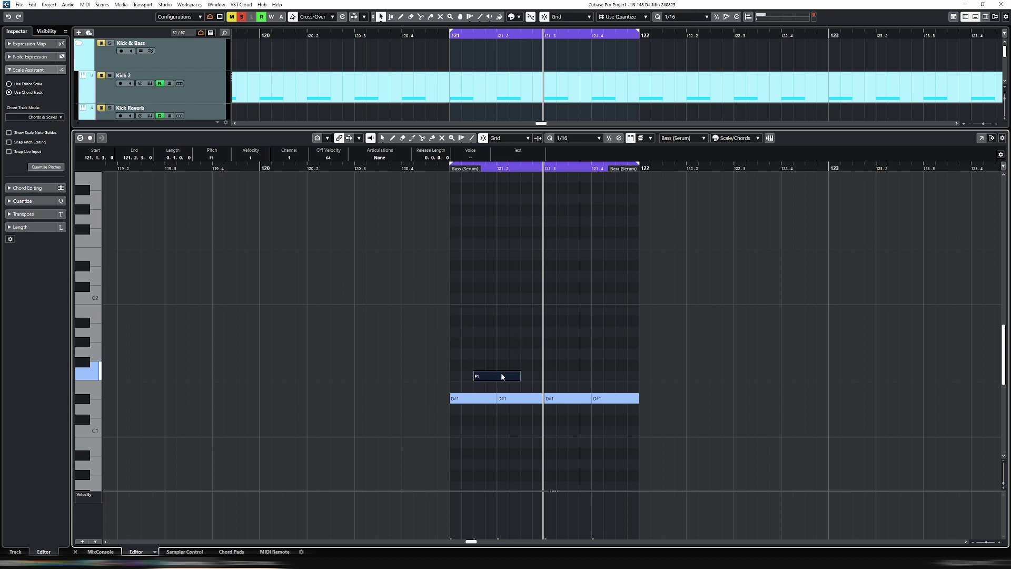
# Step: Audition the F1 note at pitches up to A1, settle it on F#1, and play the loop
pyautogui.press('Up')
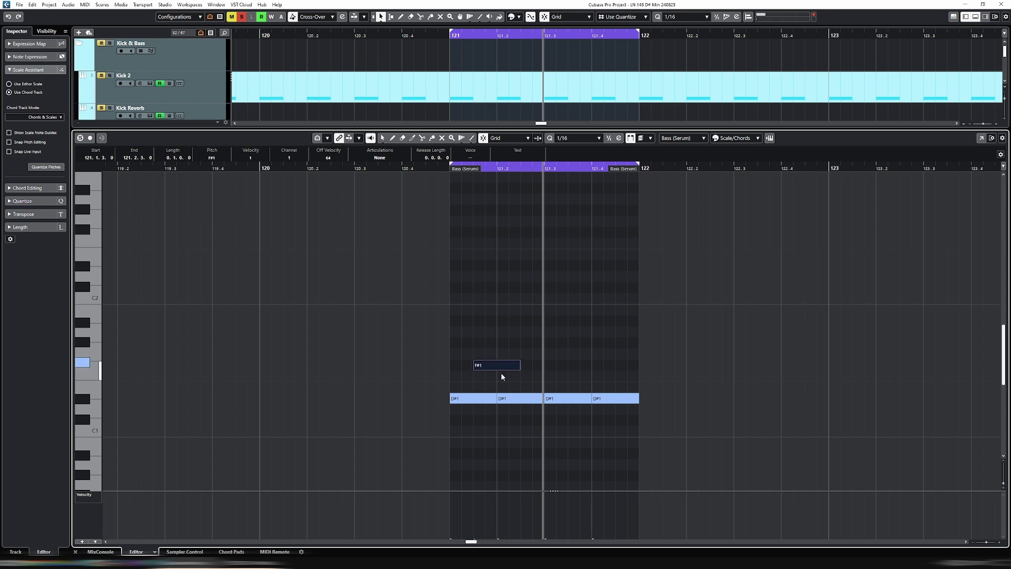
pyautogui.press('Up')
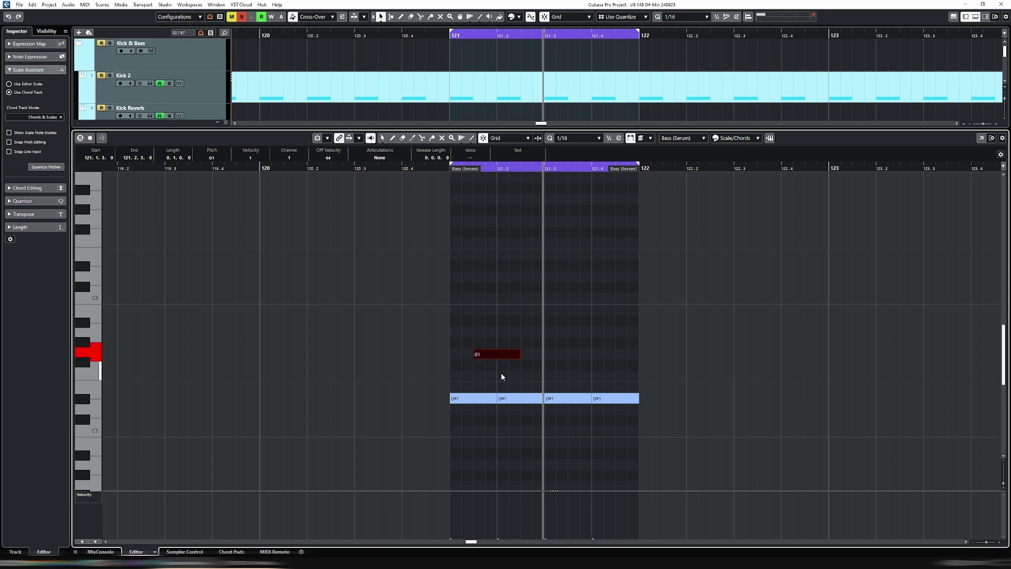
pyautogui.press('Up')
pyautogui.press('Up')
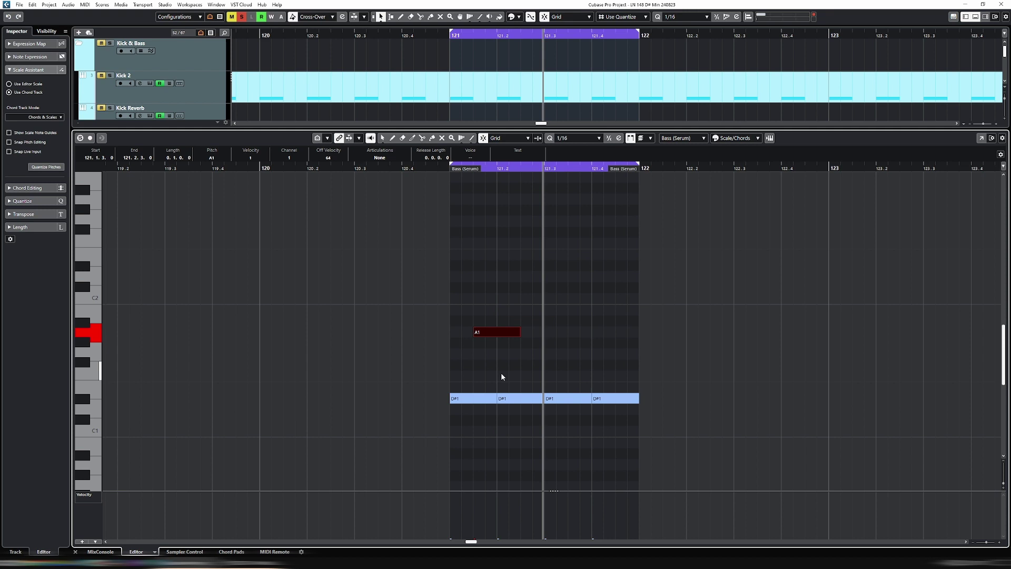
pyautogui.press('Down')
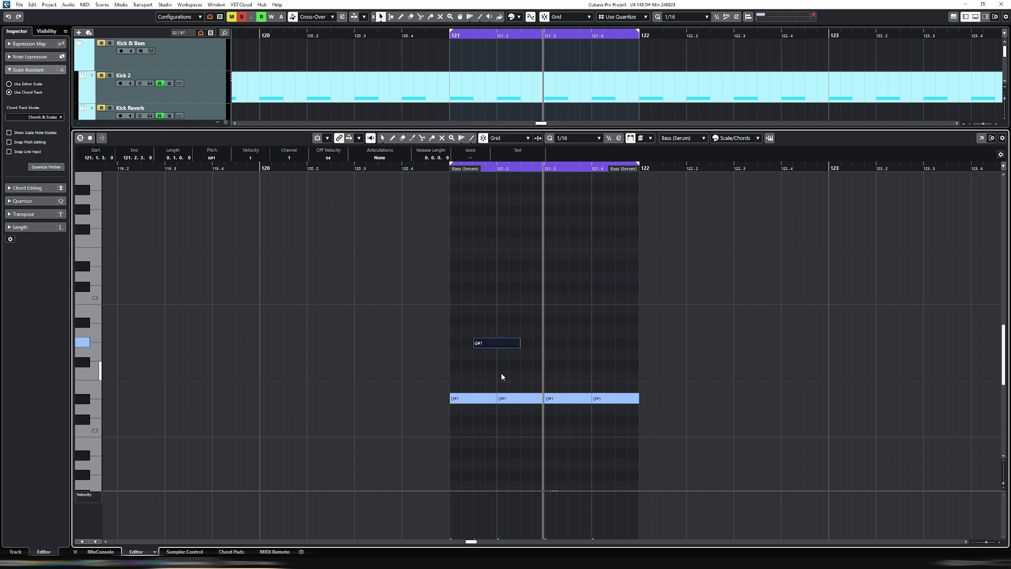
pyautogui.press('Down')
pyautogui.press('Down')
pyautogui.press('Down')
pyautogui.press('Up')
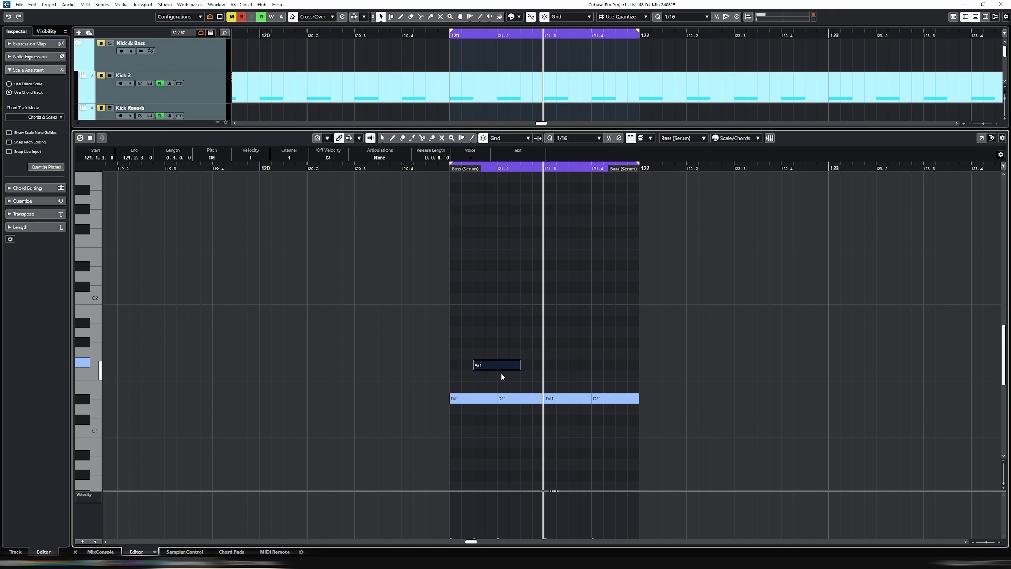
pyautogui.press('Up')
pyautogui.press('Up')
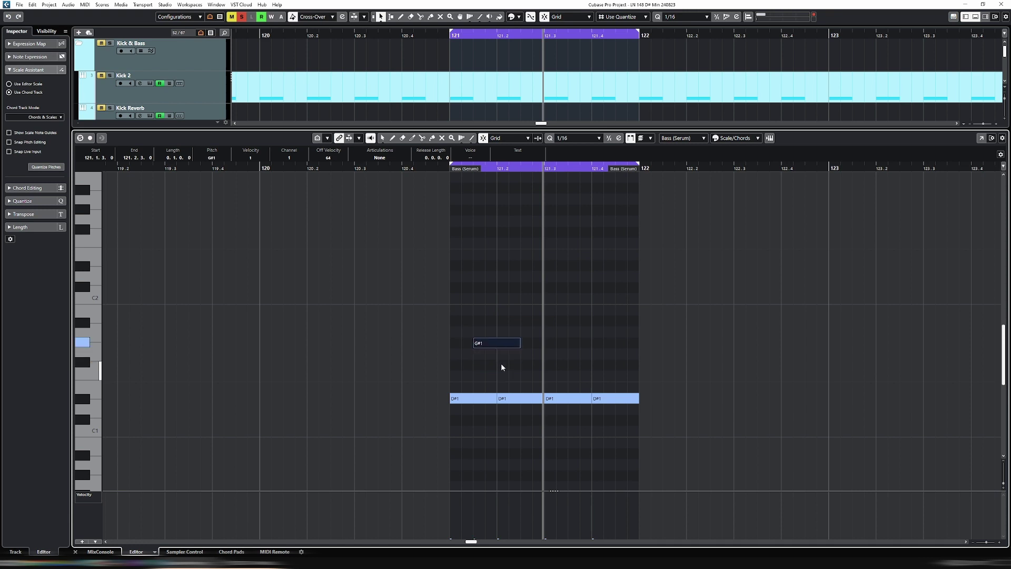
pyautogui.press('Down')
pyautogui.press('Down')
pyautogui.press('space')
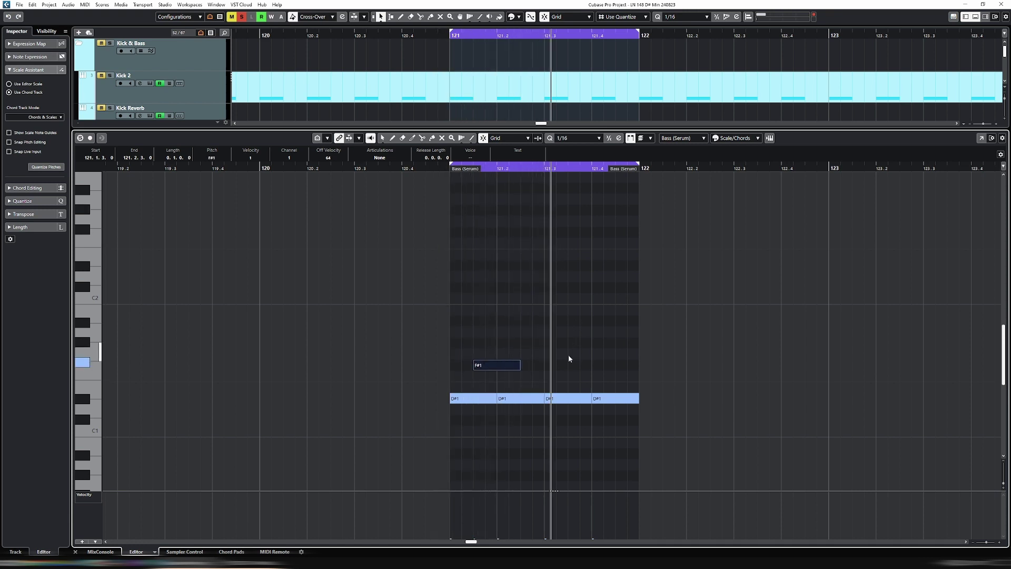
# Step: Copy the second D#1 note to G#1 starting at 121.2.2, and keep the F#1 note starting at 121.1.3
pyautogui.click(532, 400)
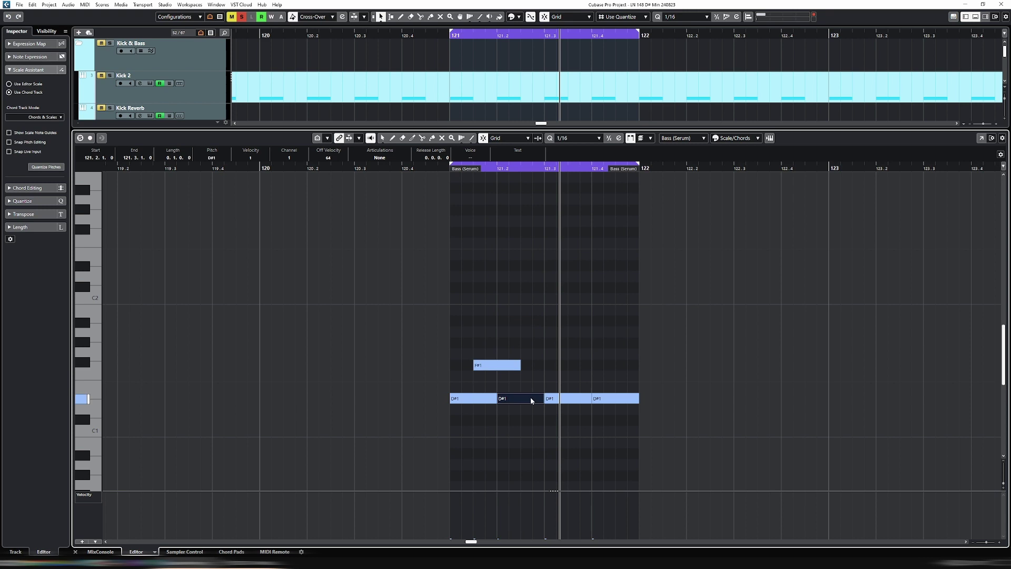
pyautogui.hotkey('alt', 'd')
pyautogui.press('Up')
pyautogui.press('Up')
pyautogui.hotkey('ctrl', 'Left')
pyautogui.hotkey('ctrl', 'Left')
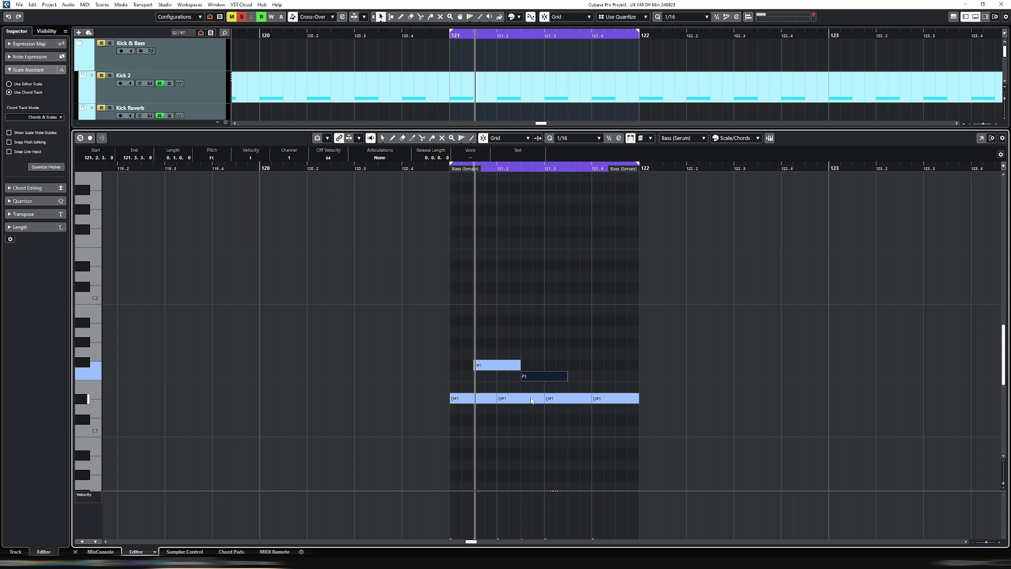
pyautogui.hotkey('ctrl', 'Left')
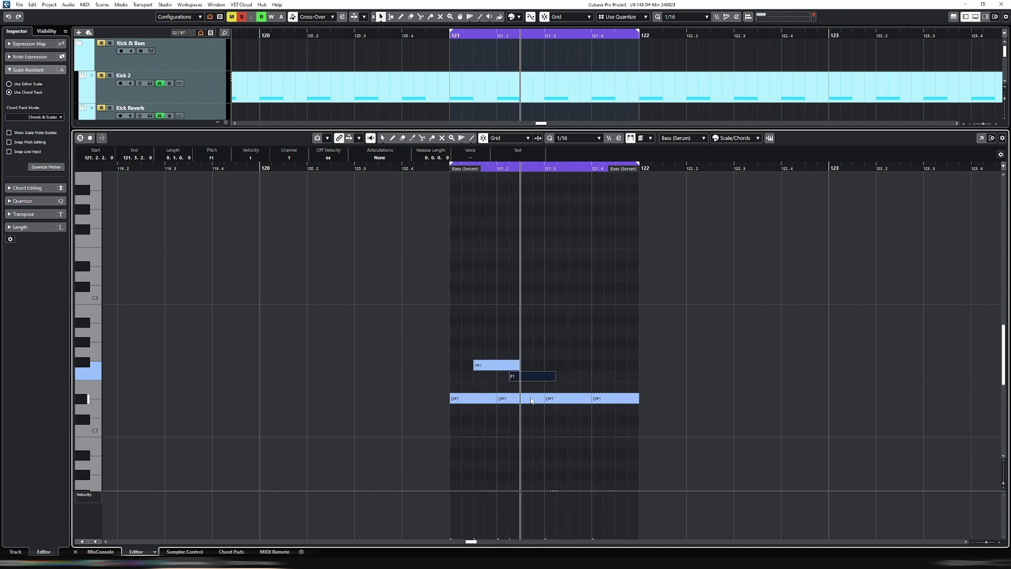
pyautogui.moveTo(509, 367); pyautogui.dragTo(523, 350)
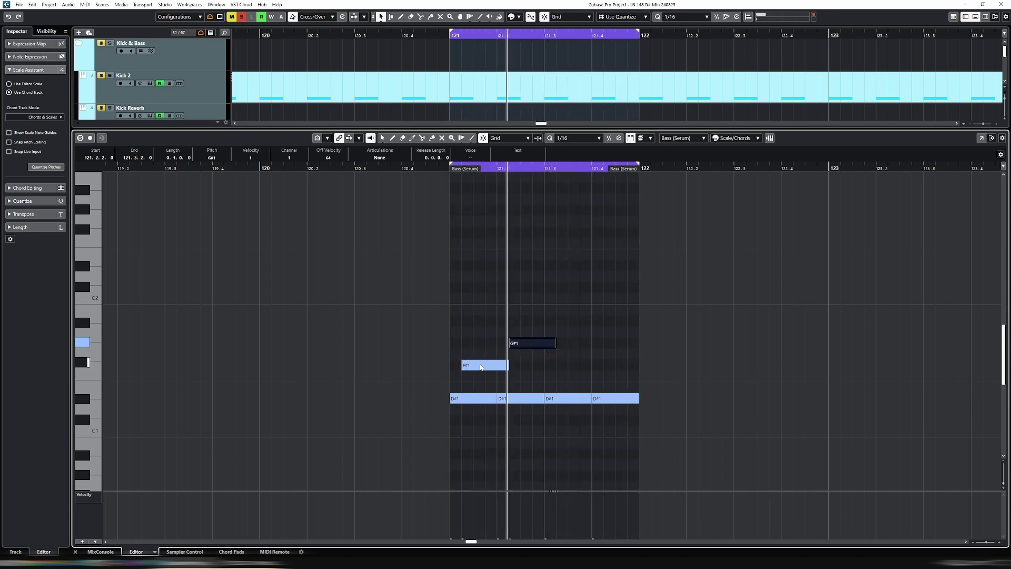
pyautogui.moveTo(481, 367); pyautogui.dragTo(491, 368)
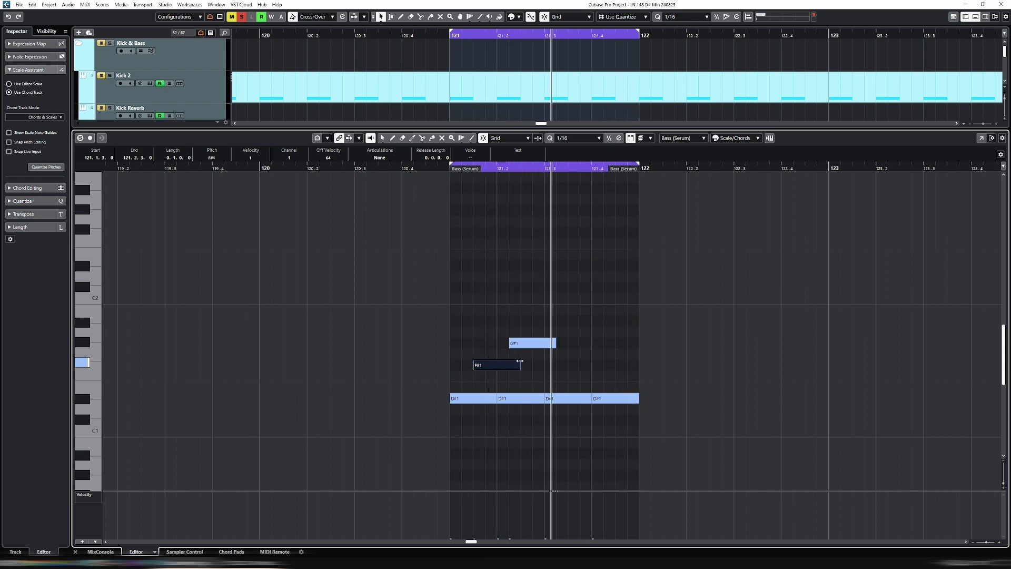
# Step: Reopen Serum to adjust the Porta amount and play the loop with its window placed clear of the notes
pyautogui.click(770, 138)
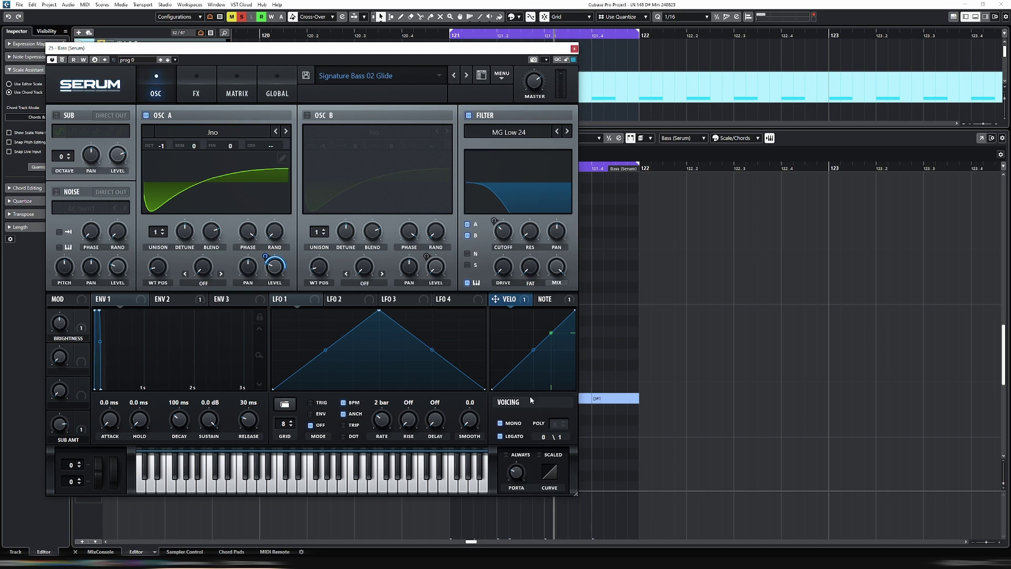
pyautogui.moveTo(479, 54); pyautogui.dragTo(352, 36)
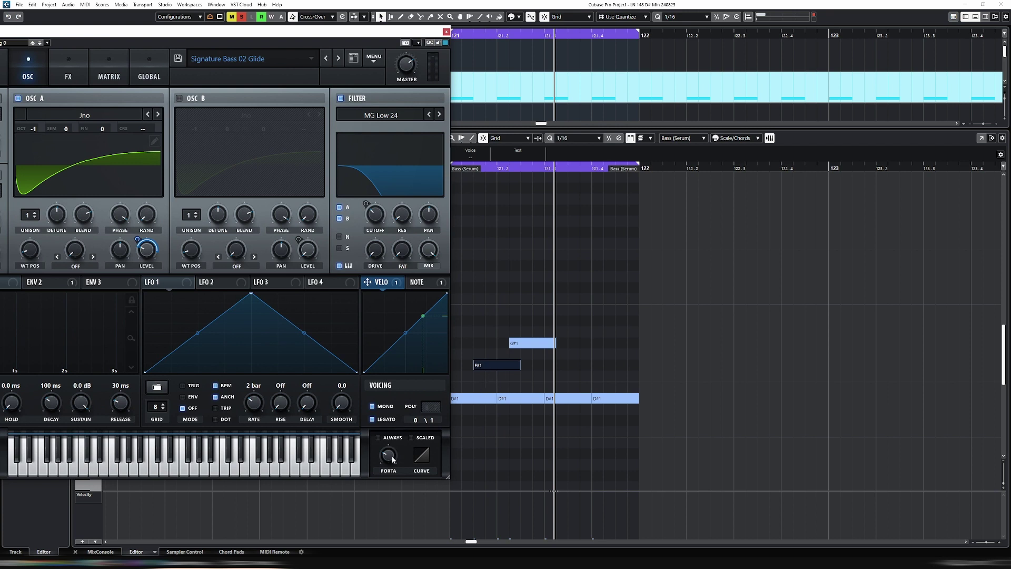
pyautogui.moveTo(391, 458); pyautogui.dragTo(395, 430)
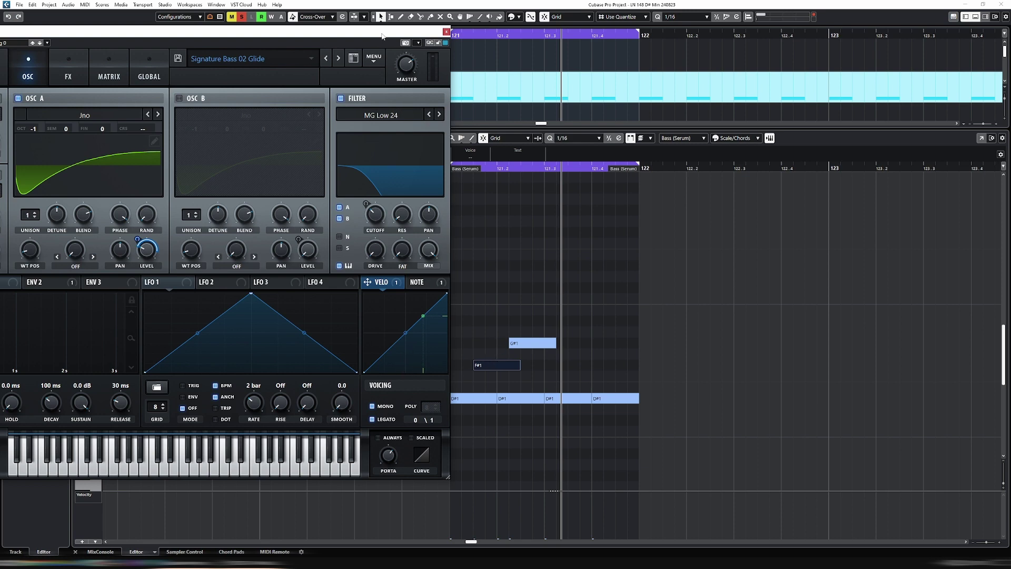
pyautogui.moveTo(382, 36); pyautogui.dragTo(341, 63)
pyautogui.press('e')
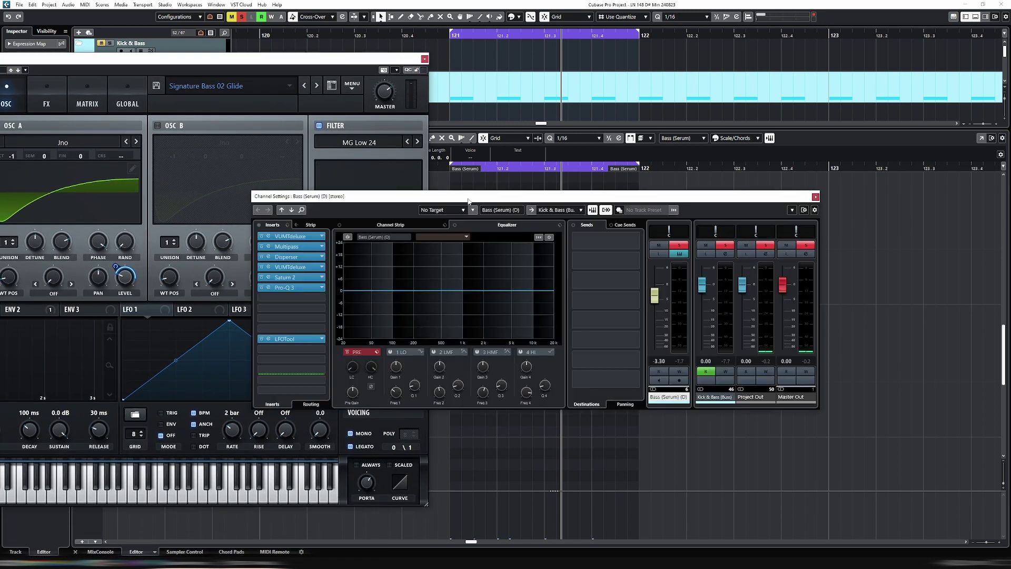
pyautogui.click(817, 194)
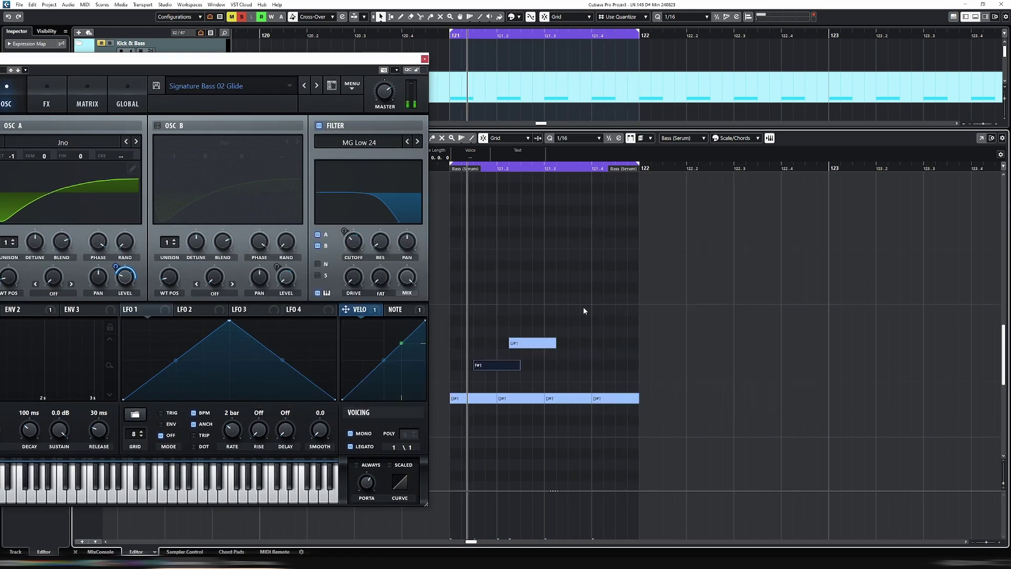
pyautogui.press('space')
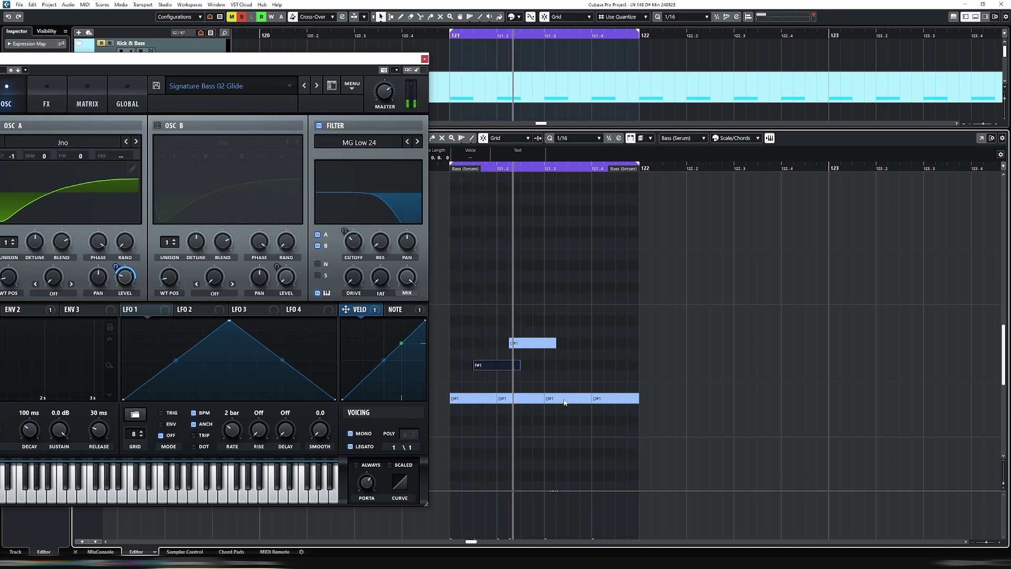
# Step: Place a one-beat copy of the third D#1 note at F#1, starting at 121.3.3
pyautogui.moveTo(561, 401)
pyautogui.mouseDown()
pyautogui.moveTo(563, 381)
pyautogui.moveTo(580, 399)
pyautogui.mouseUp()
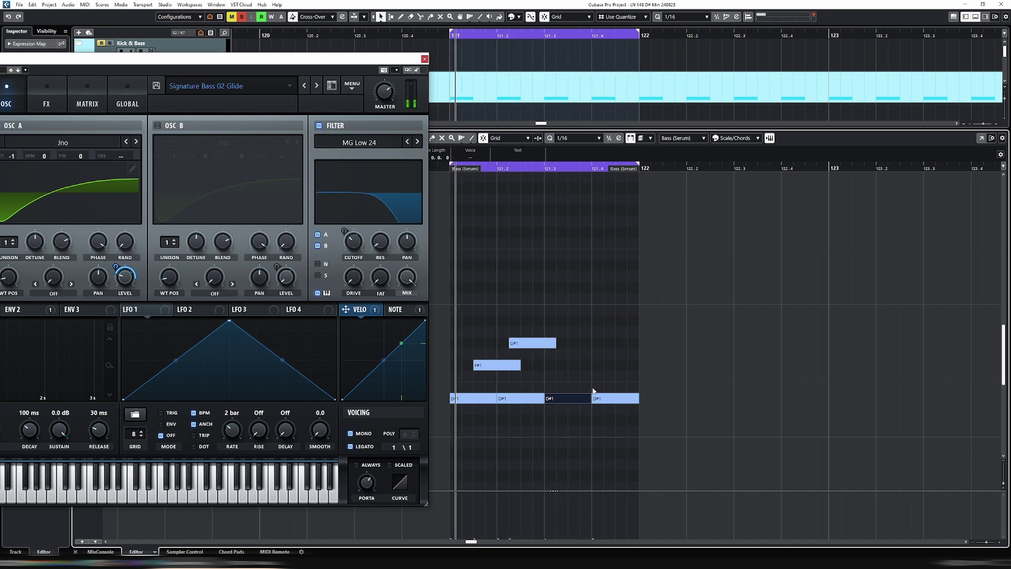
pyautogui.press('Up')
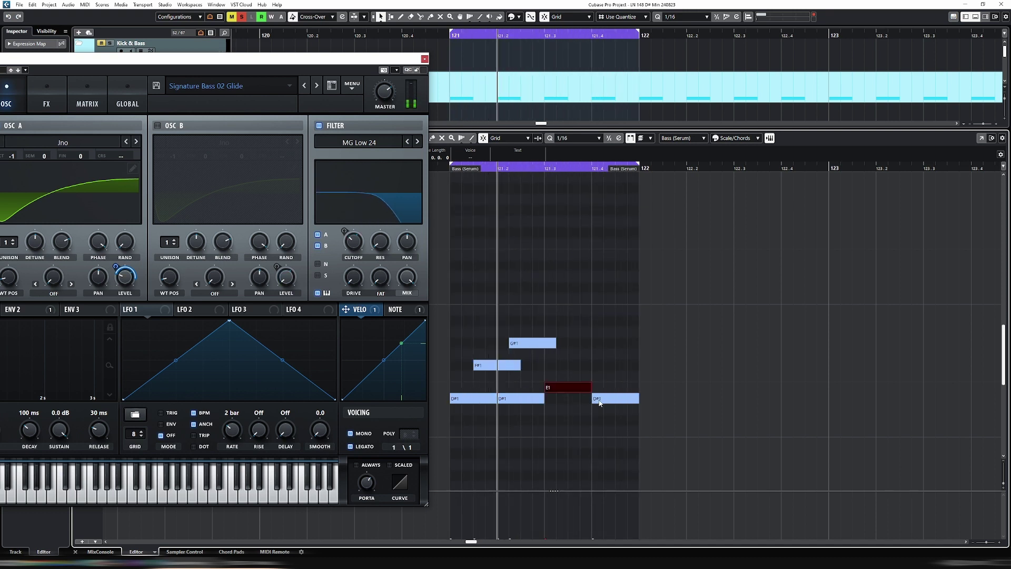
pyautogui.moveTo(598, 401); pyautogui.dragTo(604, 376)
pyautogui.moveTo(574, 389)
pyautogui.mouseDown()
pyautogui.moveTo(572, 398)
pyautogui.moveTo(614, 379)
pyautogui.moveTo(600, 379)
pyautogui.moveTo(605, 397)
pyautogui.moveTo(578, 375)
pyautogui.mouseUp()
pyautogui.hotkey('ctrl', 'd')
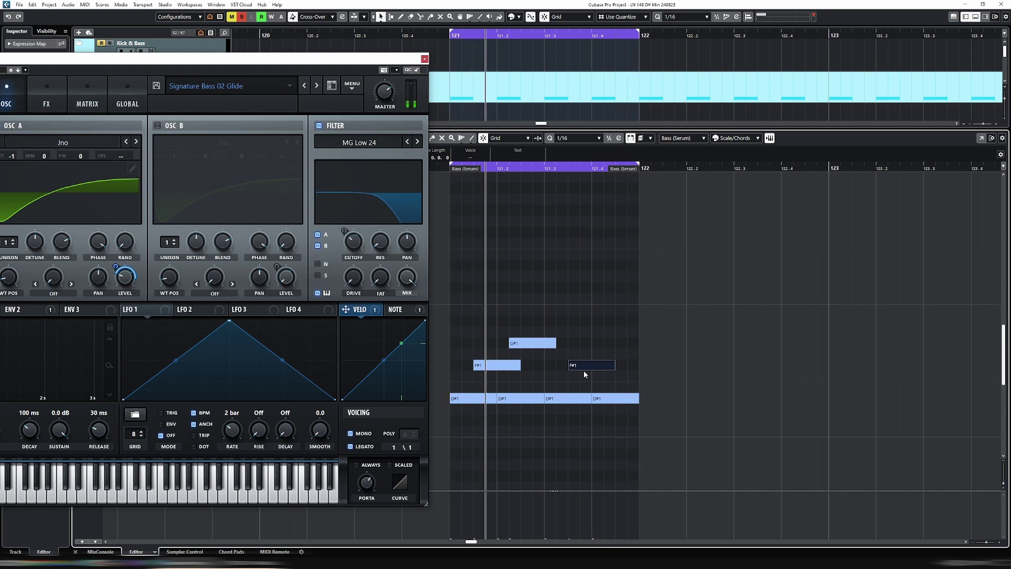
# Step: Raise the G#1 note at 121.2.2 to A#1 and move the second F#1 note to G#1 at 121.3.2
pyautogui.click(534, 344)
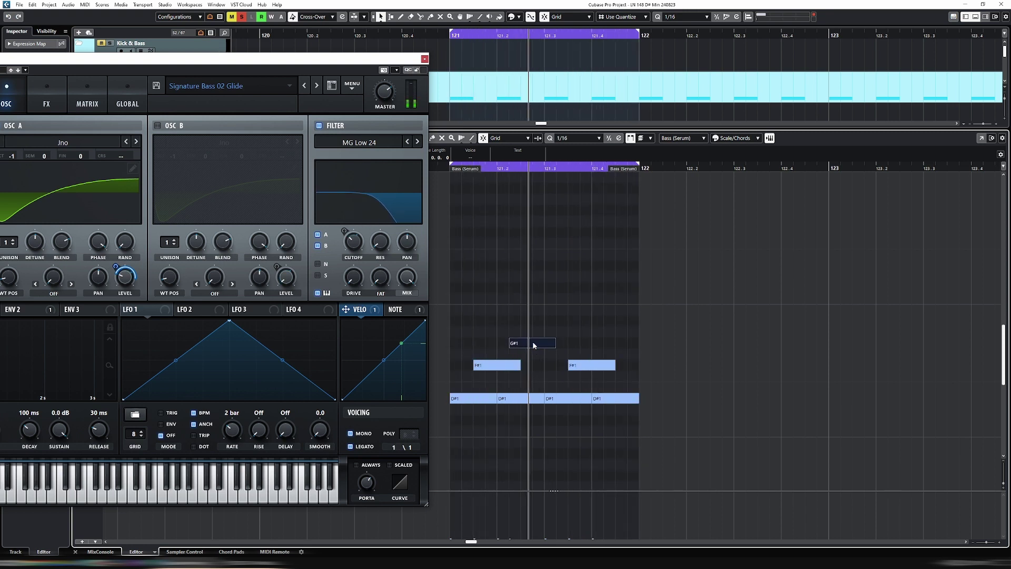
pyautogui.press('Up')
pyautogui.press('Up')
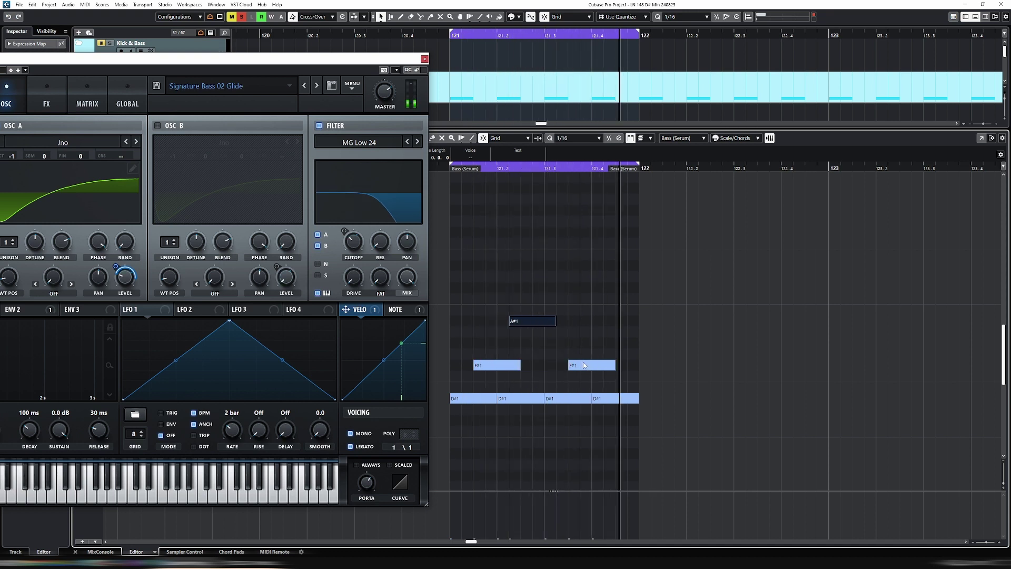
pyautogui.moveTo(584, 365); pyautogui.dragTo(584, 352)
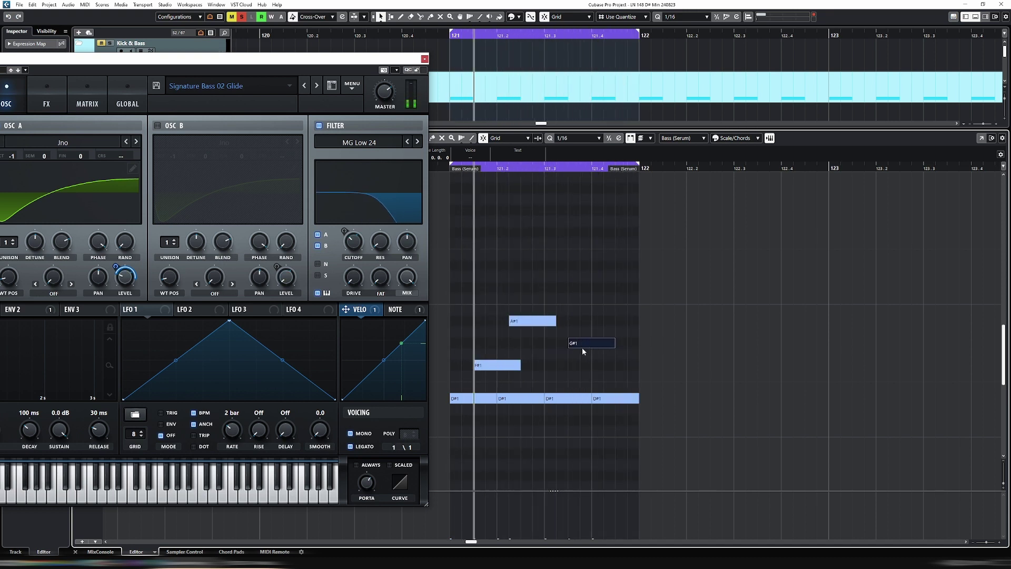
pyautogui.moveTo(530, 323); pyautogui.dragTo(542, 323)
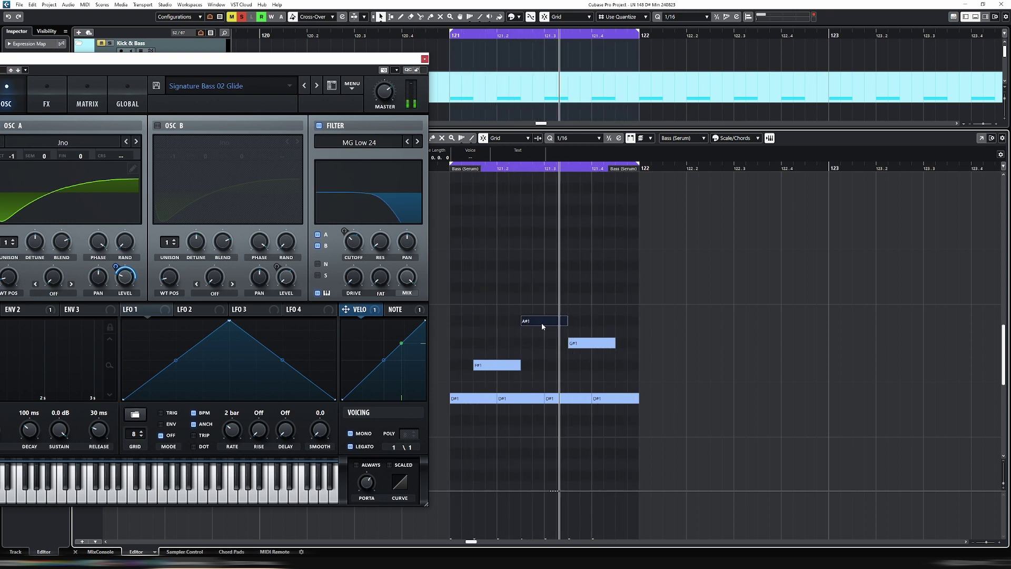
pyautogui.moveTo(543, 324); pyautogui.dragTo(531, 324)
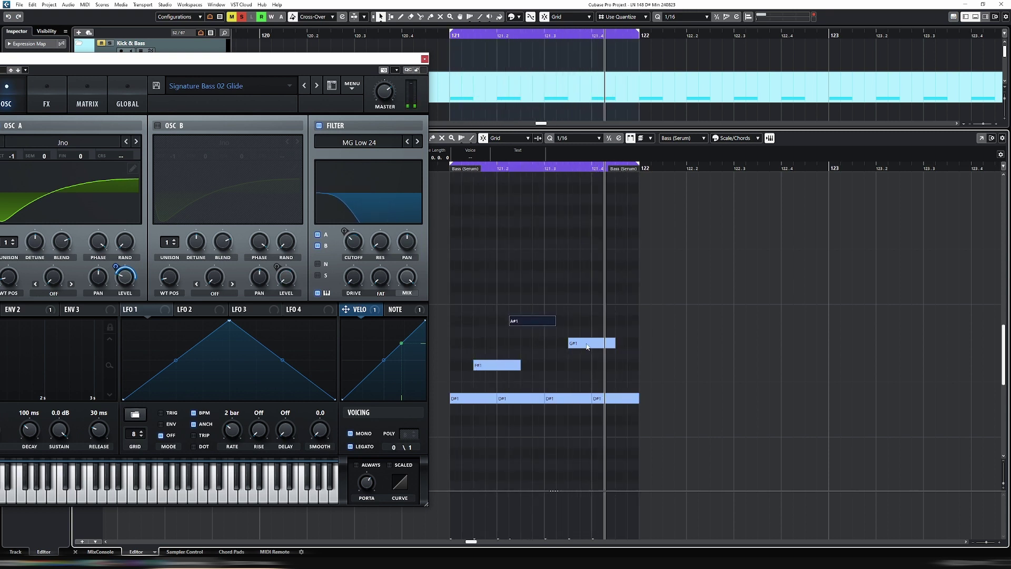
pyautogui.moveTo(587, 345); pyautogui.dragTo(576, 345)
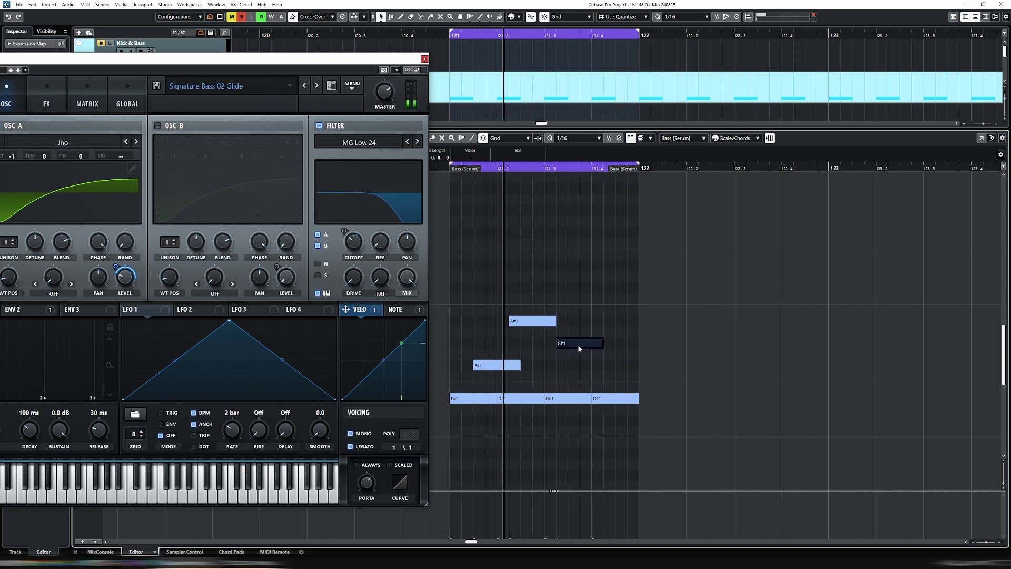
# Step: Move the first F#1 note to start at 121.1.2 and lower the G#1 note at 121.3.2 to F#1
pyautogui.moveTo(510, 365); pyautogui.dragTo(499, 367)
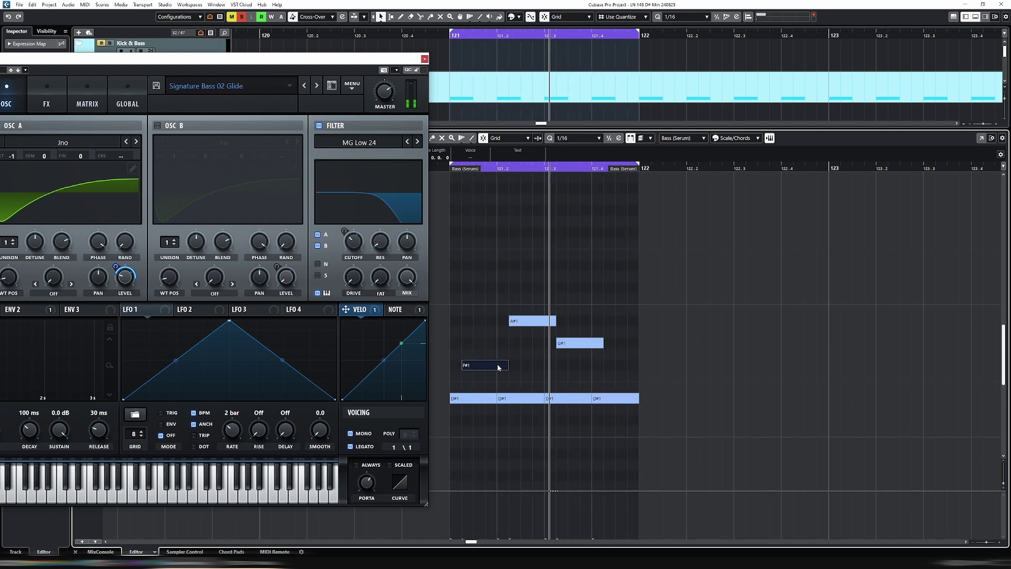
pyautogui.moveTo(576, 346); pyautogui.dragTo(577, 367)
# Step: Duplicate the first F#1 note, place the copy at G#1 starting at 121.4.2, and stop playback after listening
pyautogui.click(490, 369)
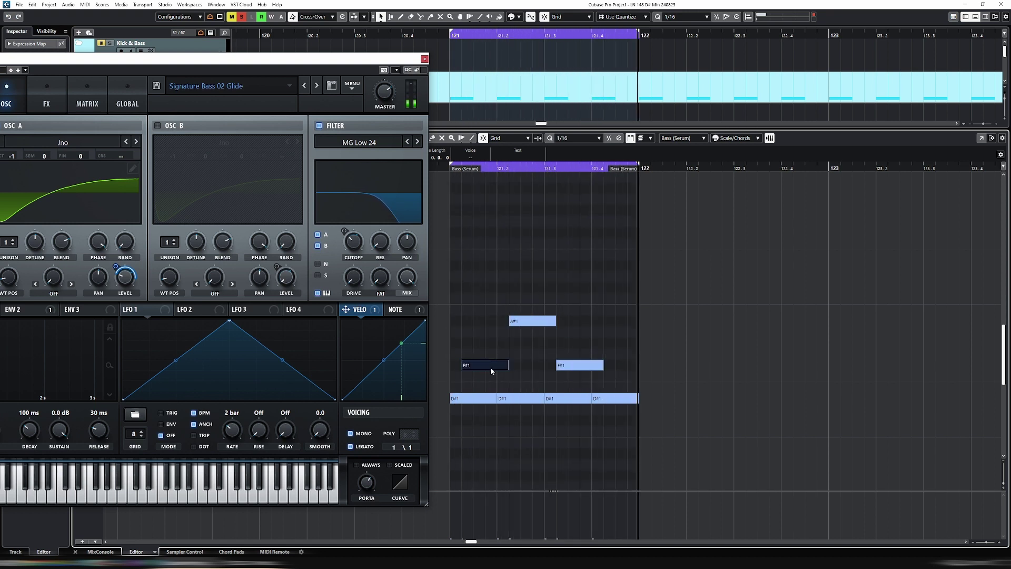
pyautogui.hotkey('ctrl', 'd')
pyautogui.press('Up')
pyautogui.press('Up')
pyautogui.press('Up')
pyautogui.hotkey('ctrl', 'Left')
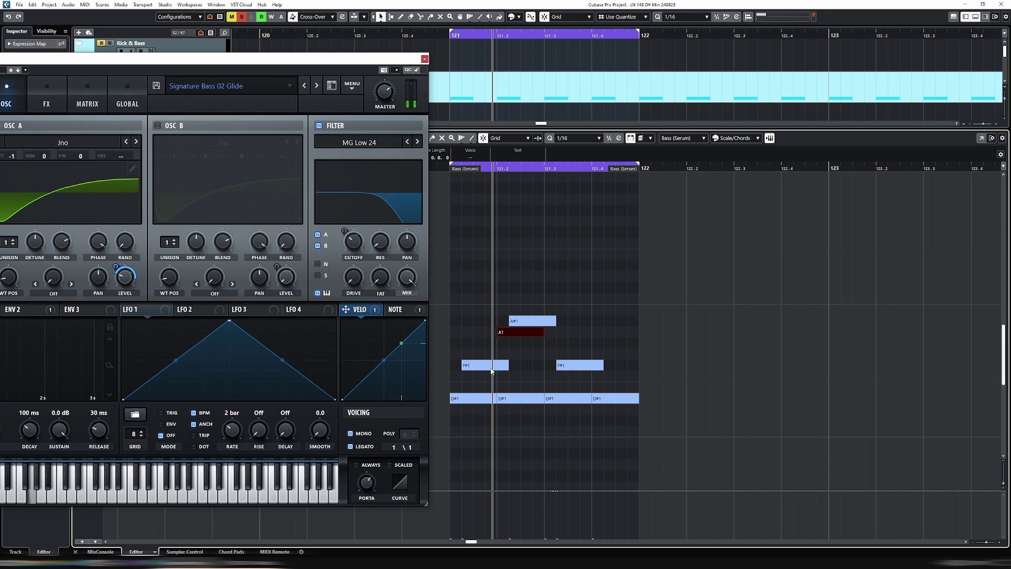
pyautogui.press('Down')
pyautogui.hotkey('ctrl', 'Right')
pyautogui.hotkey('ctrl', 'Right')
pyautogui.hotkey('ctrl', 'Right')
pyautogui.hotkey('ctrl', 'Right')
pyautogui.hotkey('ctrl', 'Right')
pyautogui.hotkey('ctrl', 'Right')
pyautogui.hotkey('ctrl', 'Right')
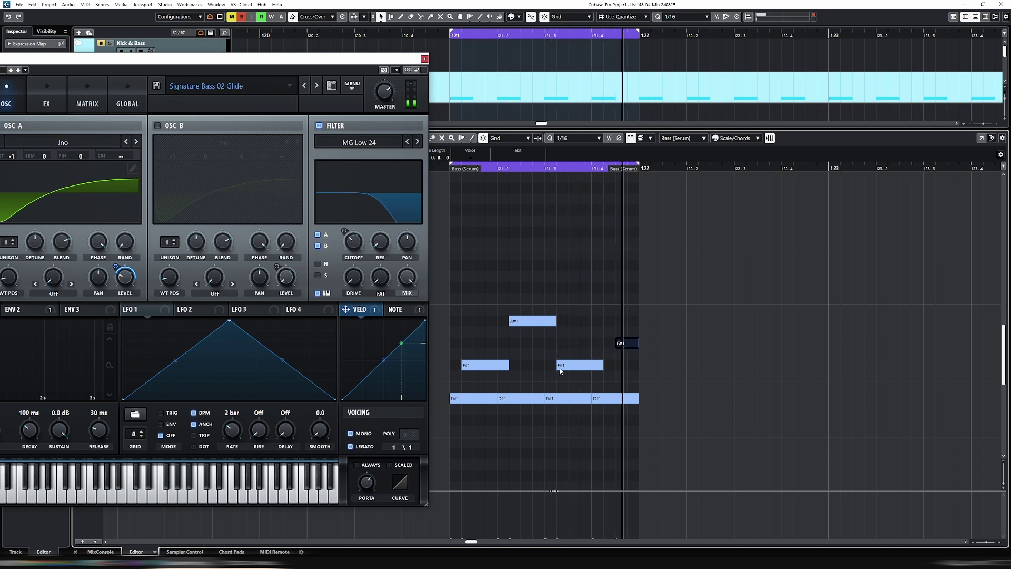
pyautogui.moveTo(635, 345); pyautogui.dragTo(626, 345)
pyautogui.moveTo(528, 322)
pyautogui.mouseDown()
pyautogui.moveTo(529, 341)
pyautogui.moveTo(529, 322)
pyautogui.mouseUp()
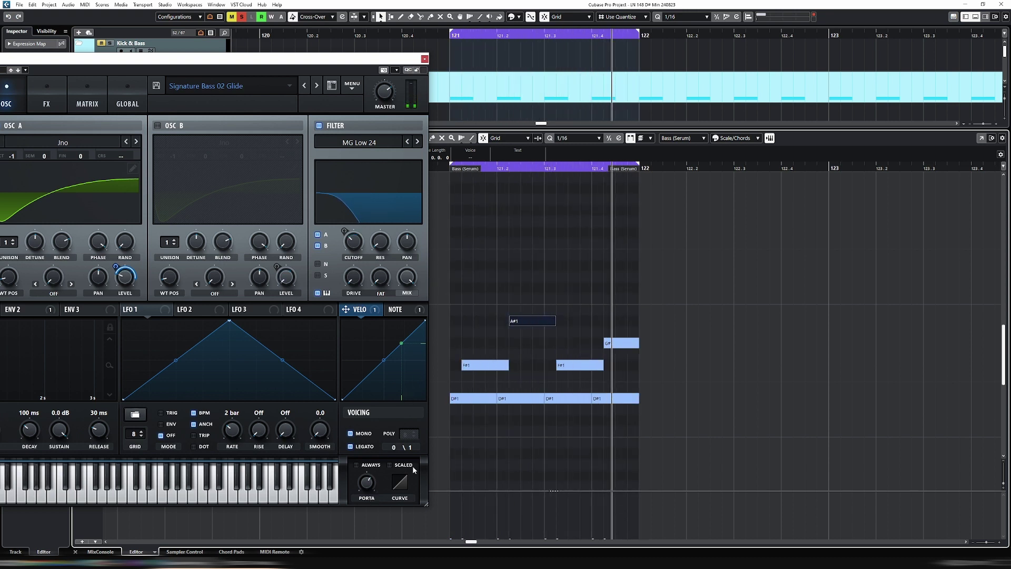
pyautogui.press('space')
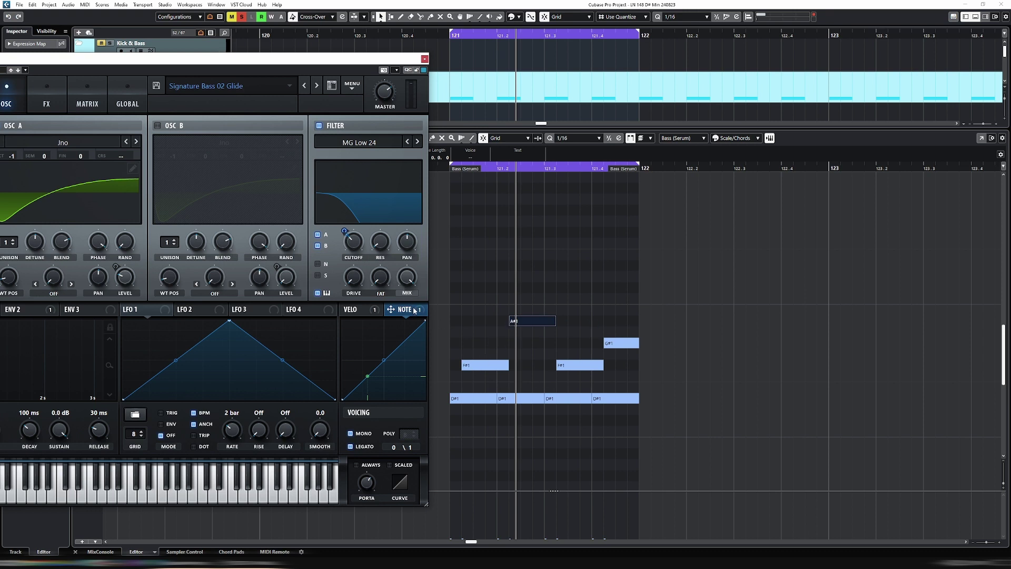
# Step: Modulate Serum's filter cutoff with Note and a rising-curve LFO 1 running in envelope mode at a 1/4 rate
pyautogui.moveTo(349, 236); pyautogui.dragTo(346, 221)
pyautogui.press('space')
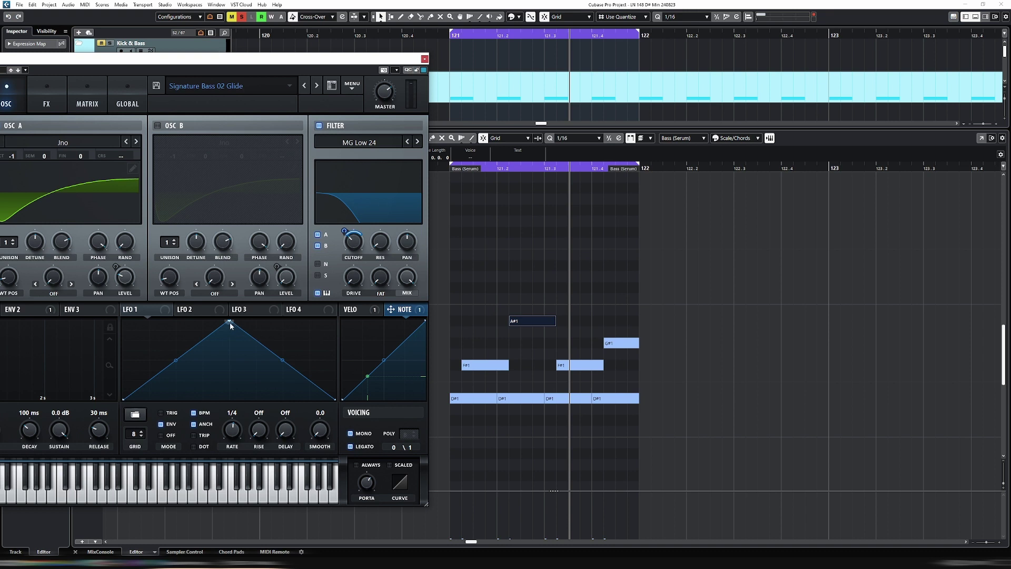
pyautogui.moveTo(254, 316); pyautogui.dragTo(363, 302)
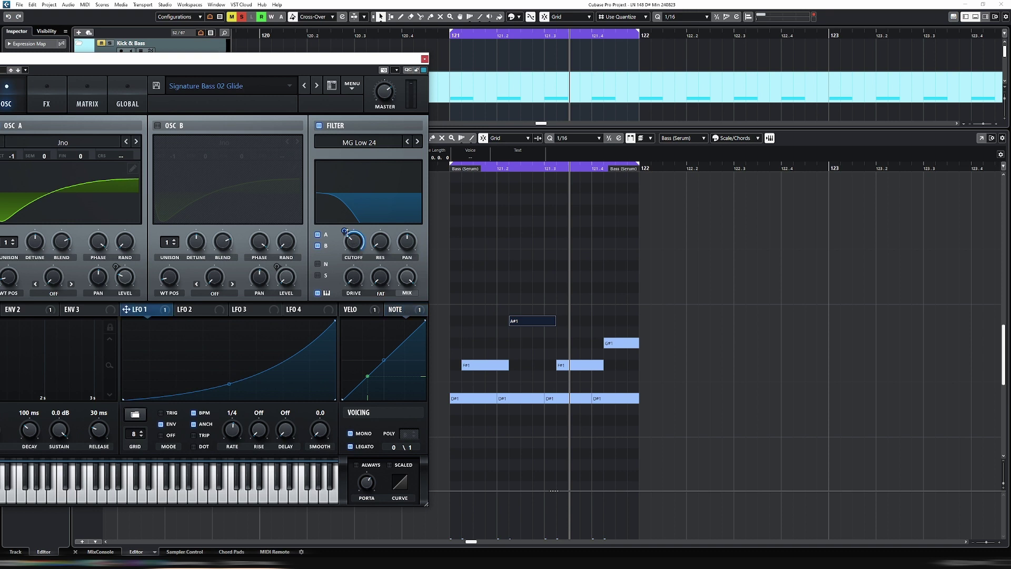
pyautogui.moveTo(347, 233); pyautogui.dragTo(344, 243)
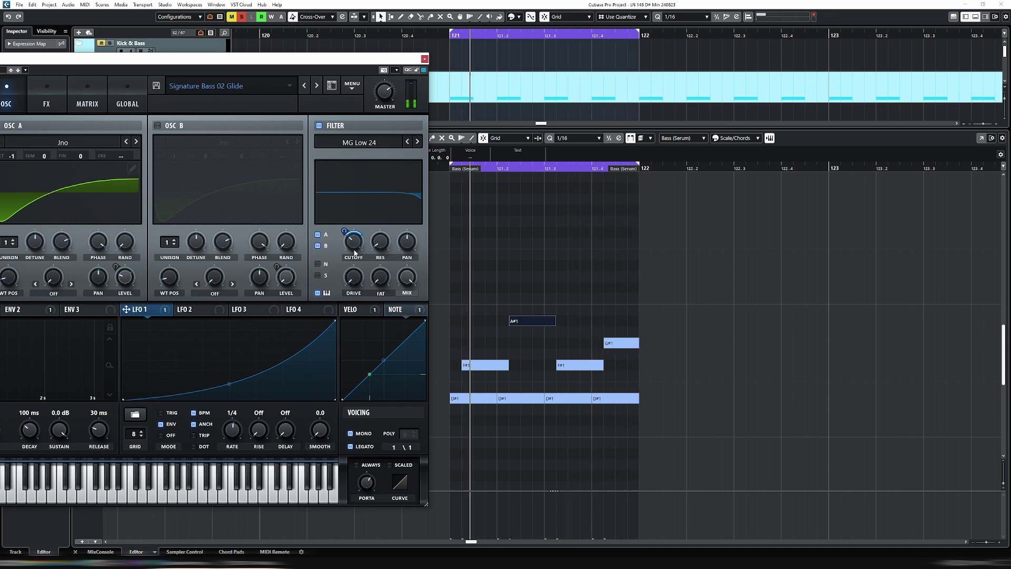
# Step: Inspect Env 2 and its modulation amount on the filter cutoff, leaving the Serum window clear of the notes
pyautogui.moveTo(234, 61); pyautogui.dragTo(393, 63)
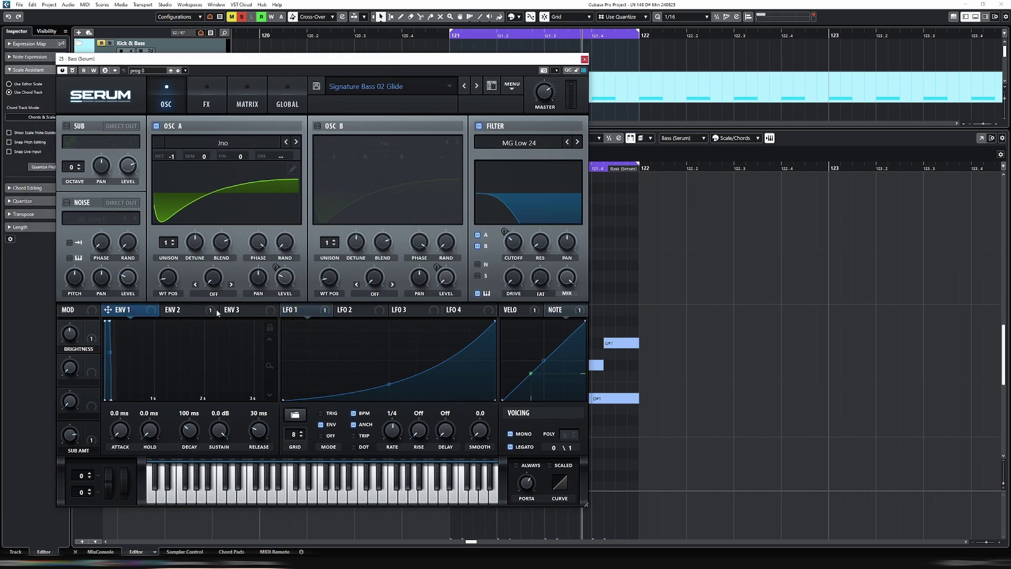
pyautogui.click(182, 312)
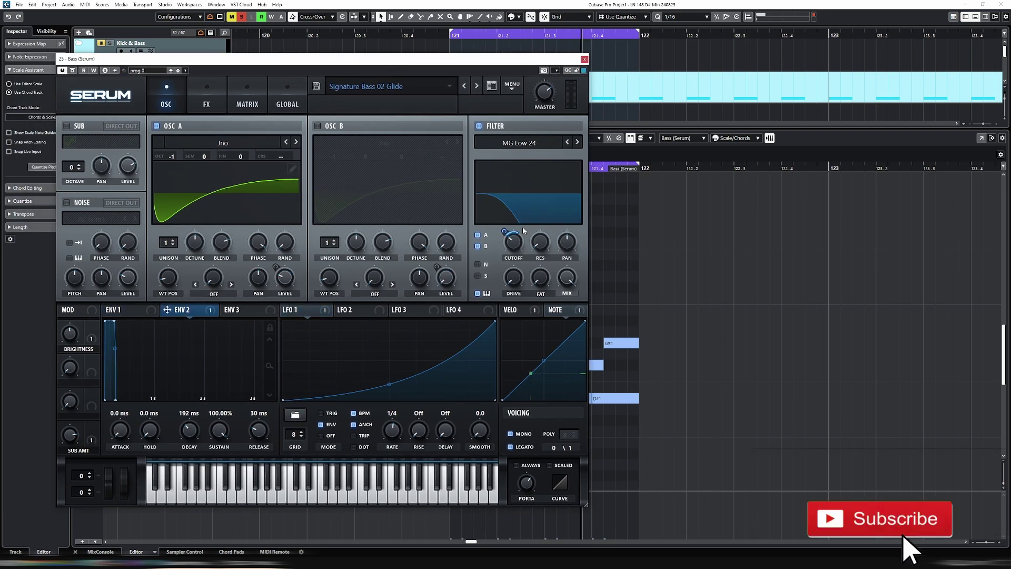
pyautogui.rightClick(210, 318)
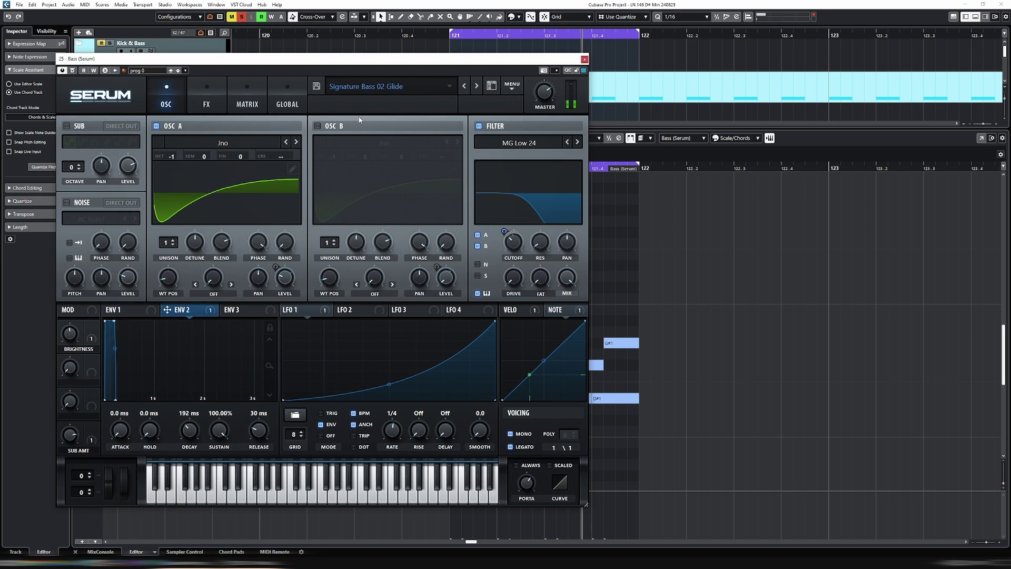
pyautogui.moveTo(395, 62); pyautogui.dragTo(227, 64)
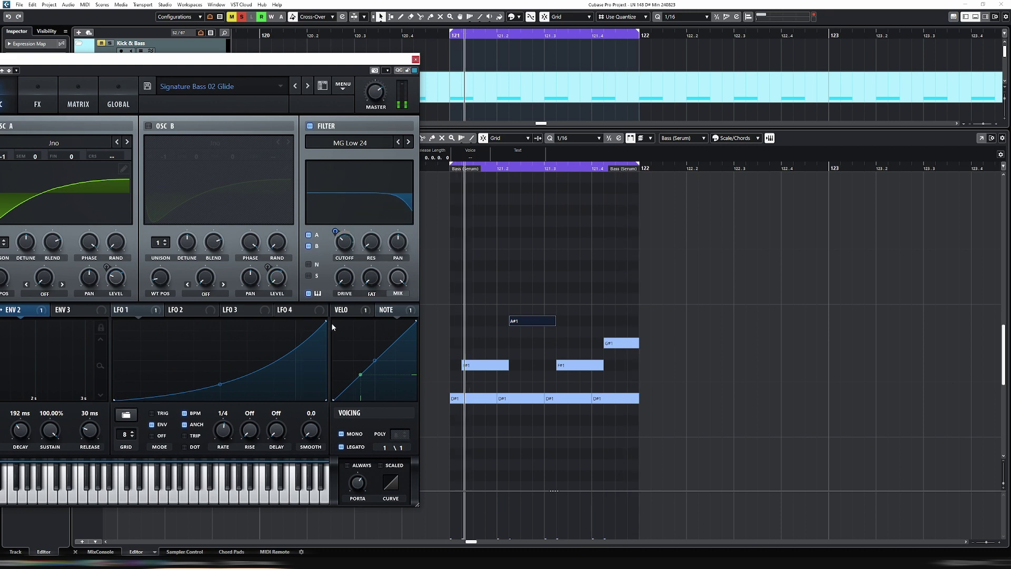
pyautogui.moveTo(337, 231)
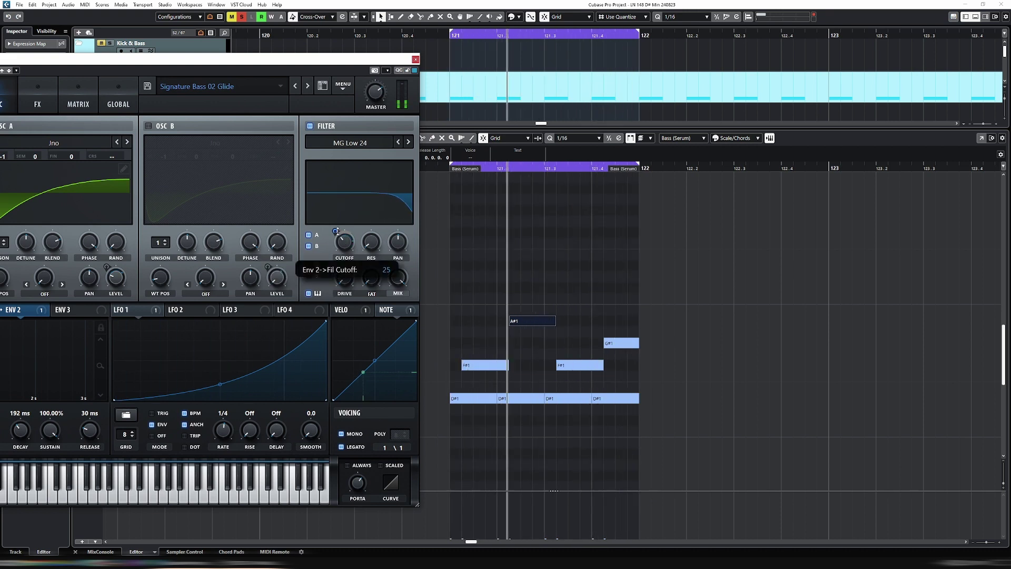
# Step: Set LFO 1's modulation of the filter cutoff to 52 and reshape the LFO into a centred peak with curved sides falling to zero
pyautogui.click(151, 311)
pyautogui.moveTo(335, 231); pyautogui.dragTo(334, 239)
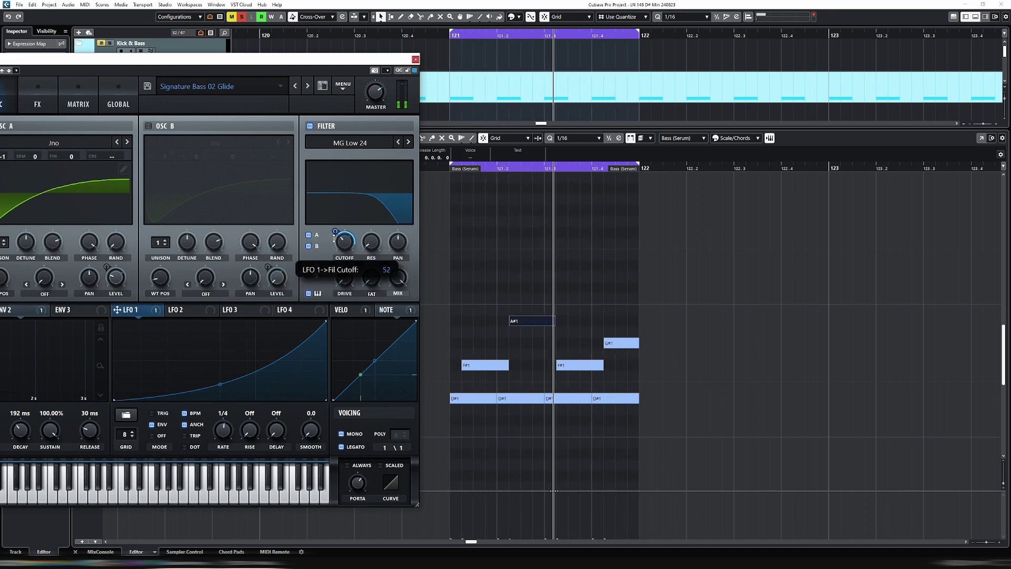
pyautogui.moveTo(290, 335); pyautogui.dragTo(224, 323)
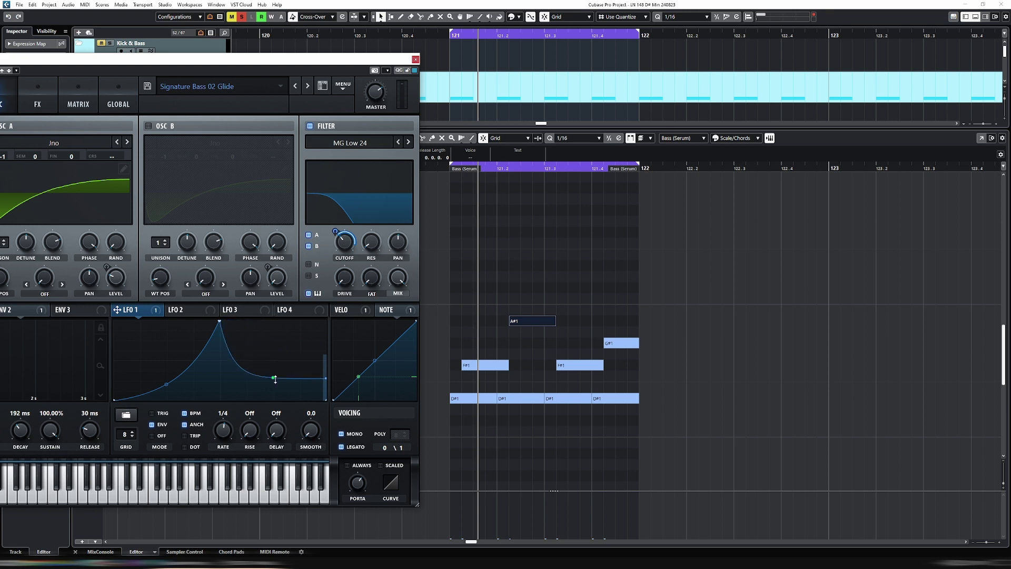
pyautogui.rightClick(326, 400)
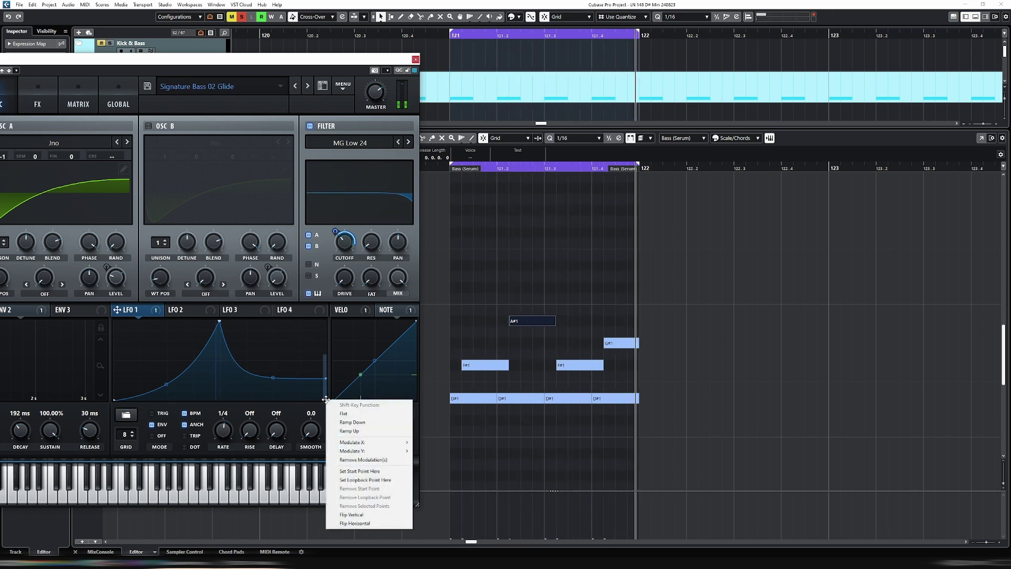
pyautogui.click(363, 460)
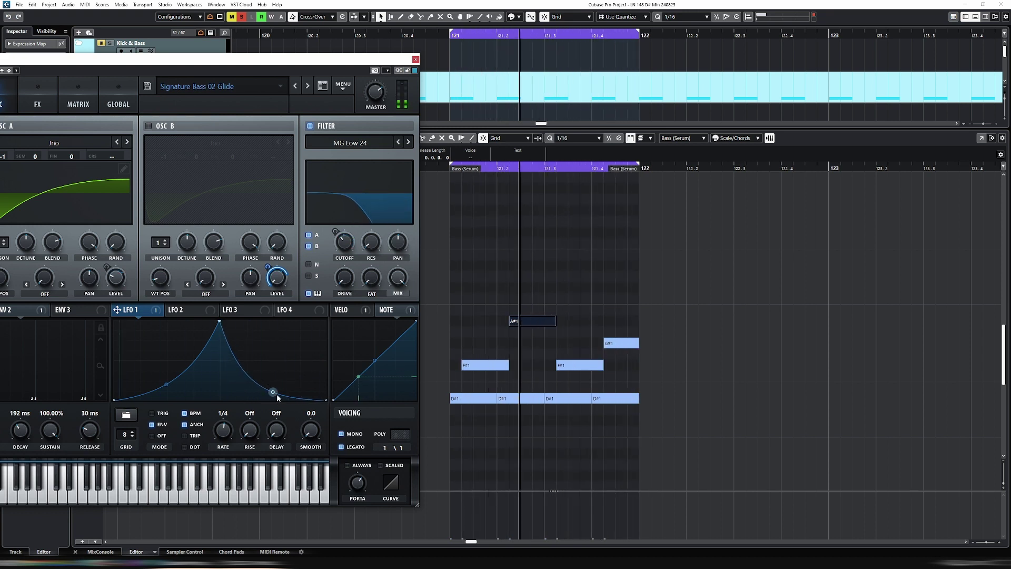
pyautogui.moveTo(272, 392)
pyautogui.mouseDown()
pyautogui.moveTo(276, 374)
pyautogui.moveTo(278, 388)
pyautogui.mouseUp()
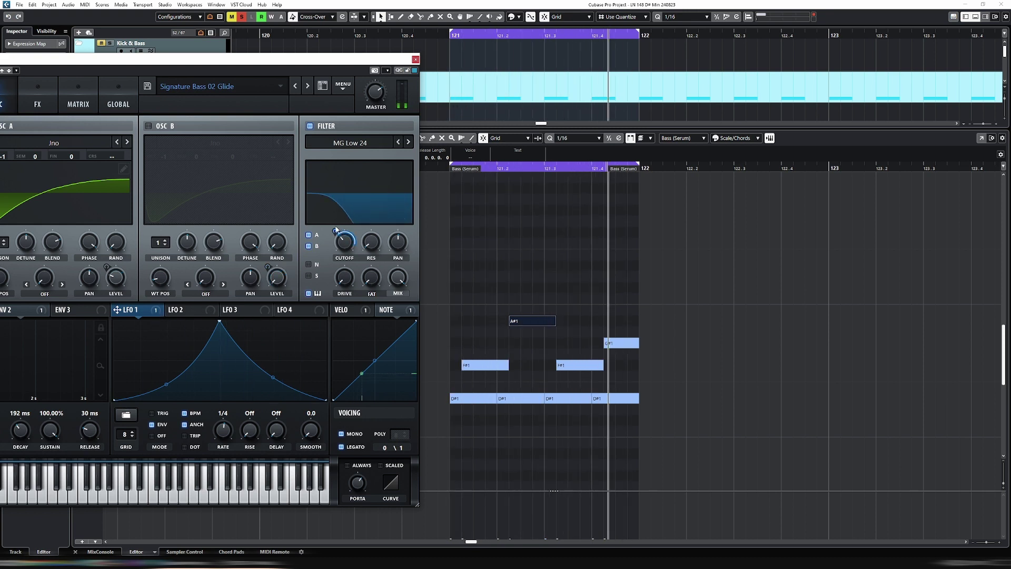
# Step: Reduce LFO 1's modulation of the filter cutoff and move its peak later, to about four-fifths of the cycle
pyautogui.moveTo(332, 240)
pyautogui.moveTo(333, 240); pyautogui.dragTo(329, 242)
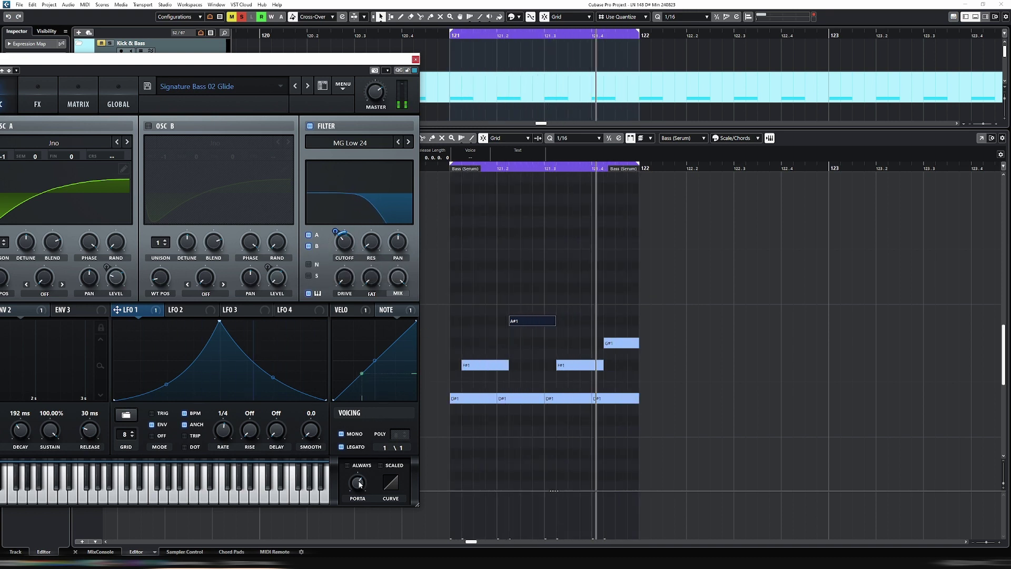
pyautogui.moveTo(360, 498)
pyautogui.moveTo(356, 508); pyautogui.dragTo(355, 508)
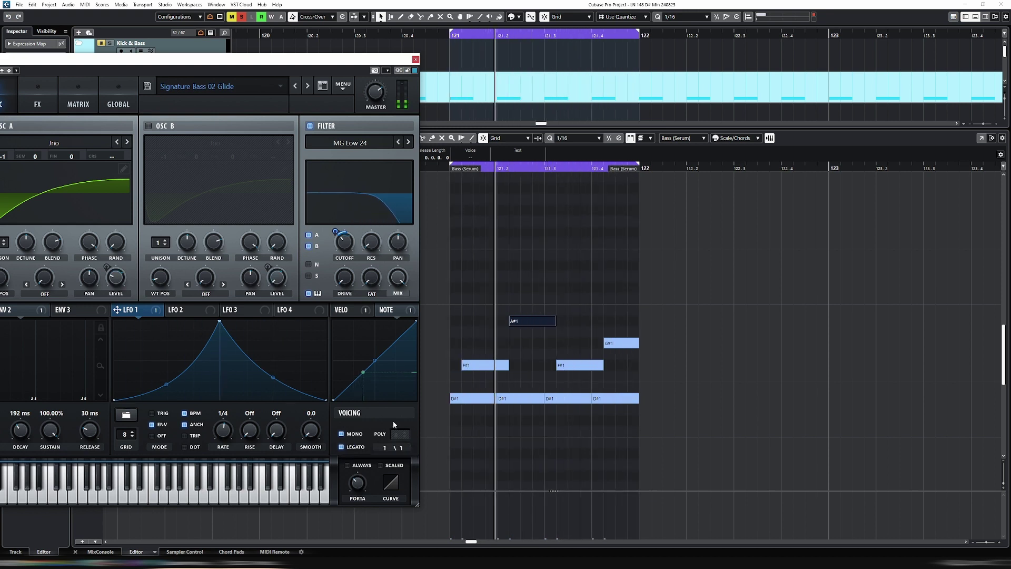
pyautogui.moveTo(220, 322); pyautogui.dragTo(281, 310)
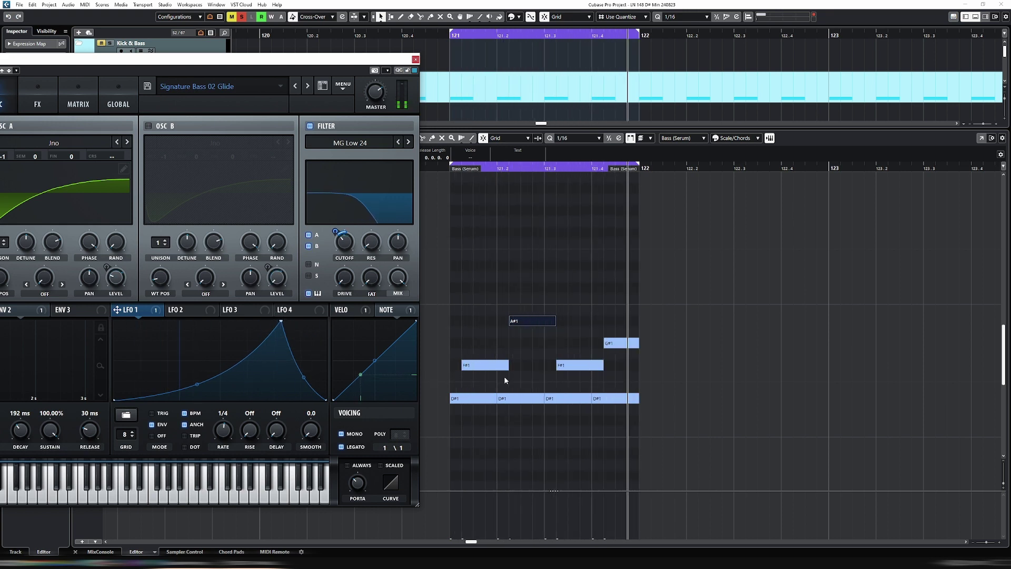
# Step: Trim the starts of both F#1 notes to 121.1.3 and 121.3.3, keeping their ends in place
pyautogui.moveTo(509, 365); pyautogui.dragTo(485, 365)
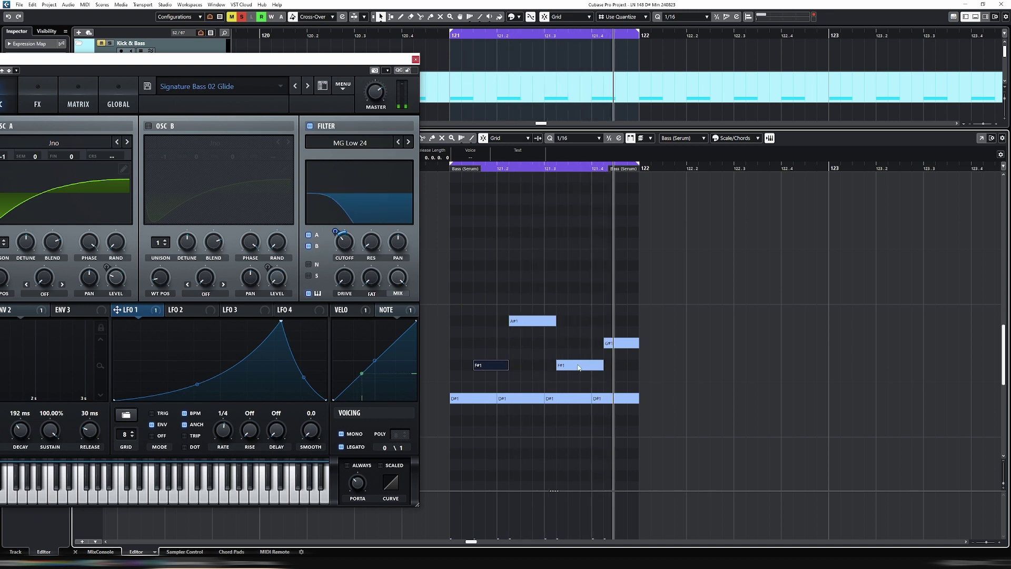
pyautogui.moveTo(557, 365); pyautogui.dragTo(568, 367)
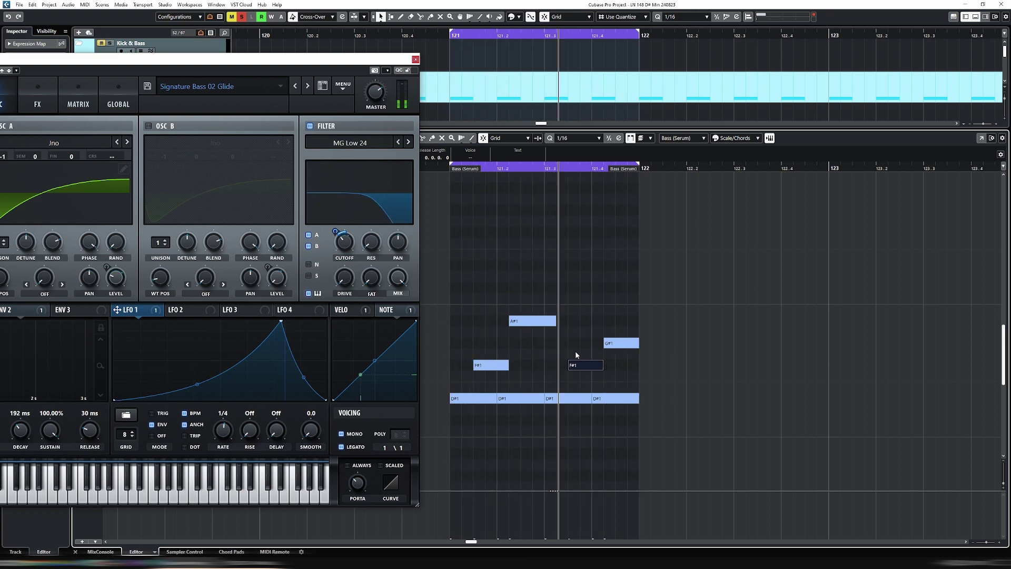
# Step: Raise the A#1 note at 121.2.2 to B1 and the G#1 note at 121.4.2 to A#1
pyautogui.moveTo(619, 342); pyautogui.dragTo(618, 314)
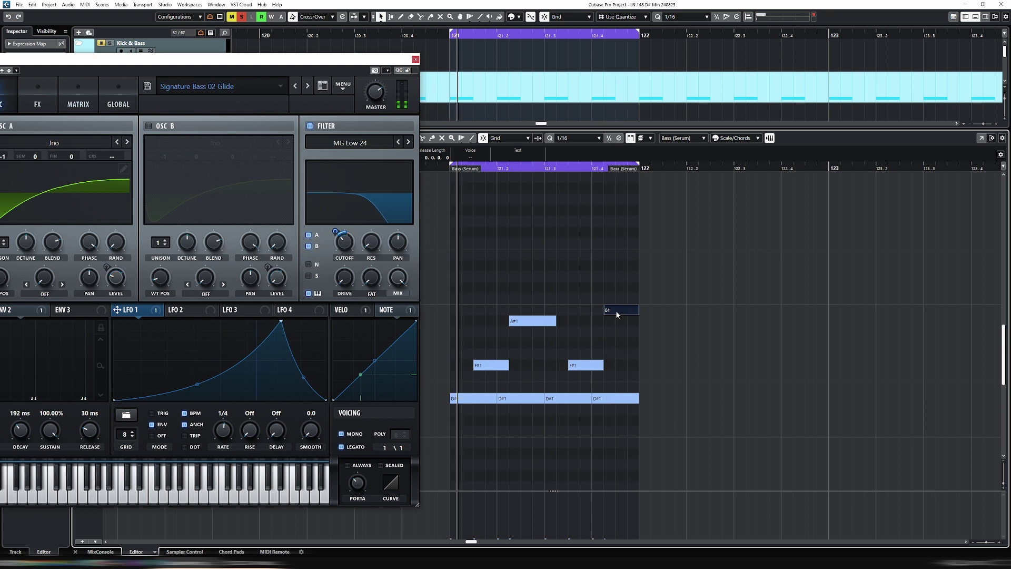
pyautogui.moveTo(531, 321); pyautogui.dragTo(531, 313)
pyautogui.moveTo(617, 313); pyautogui.dragTo(618, 327)
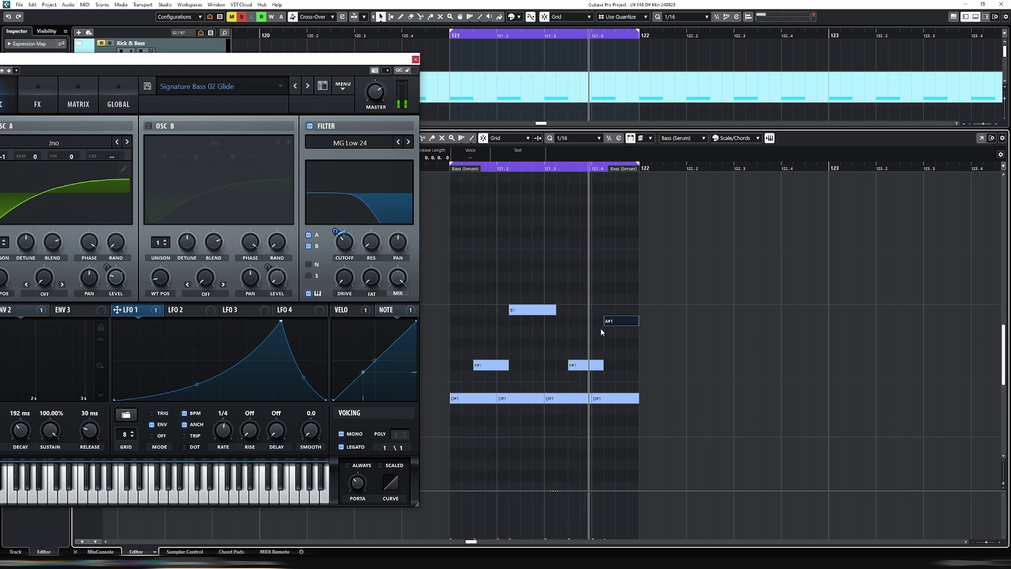
# Step: Try starting the last A#1 note at 121.4.3 and the B1 note at 121.2.3, and restore both original starts
pyautogui.moveTo(604, 322); pyautogui.dragTo(613, 321)
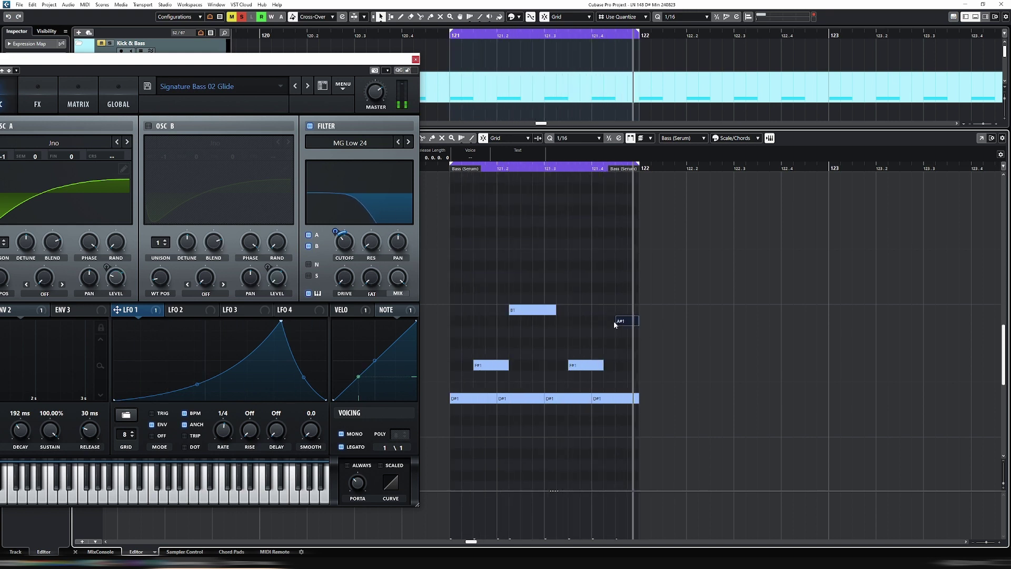
pyautogui.moveTo(510, 311); pyautogui.dragTo(519, 311)
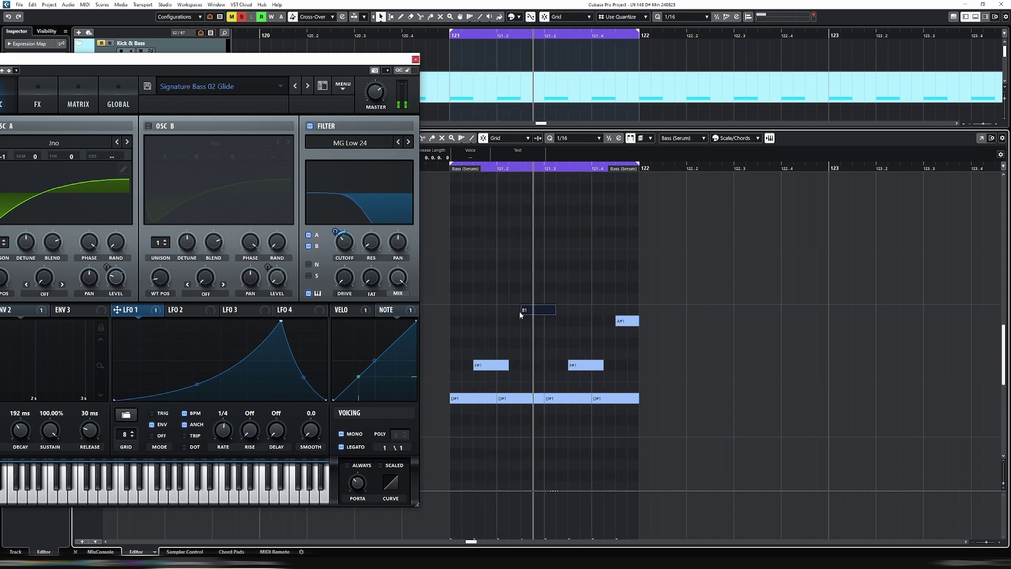
pyautogui.moveTo(521, 310); pyautogui.dragTo(509, 311)
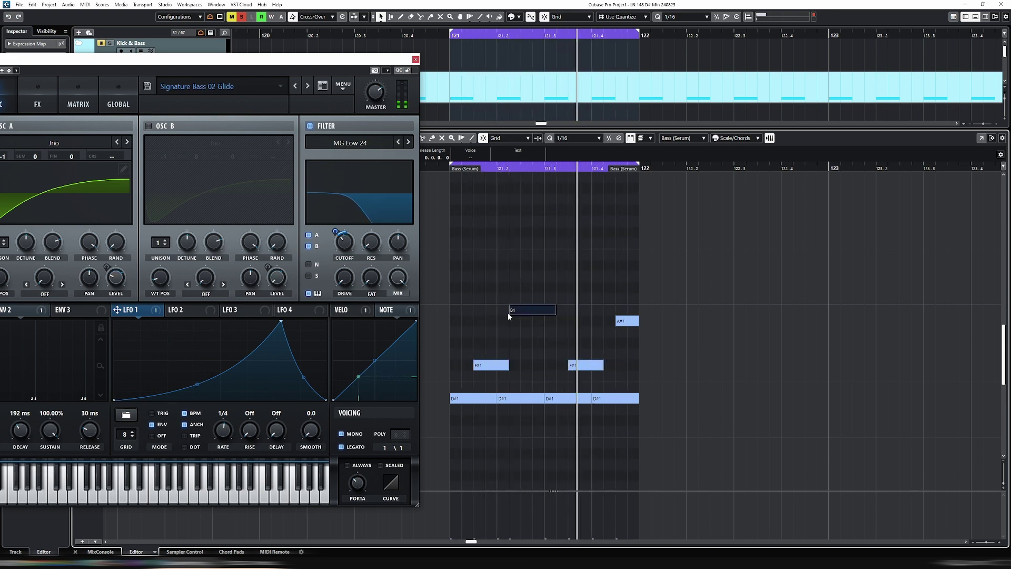
pyautogui.moveTo(616, 321); pyautogui.dragTo(605, 321)
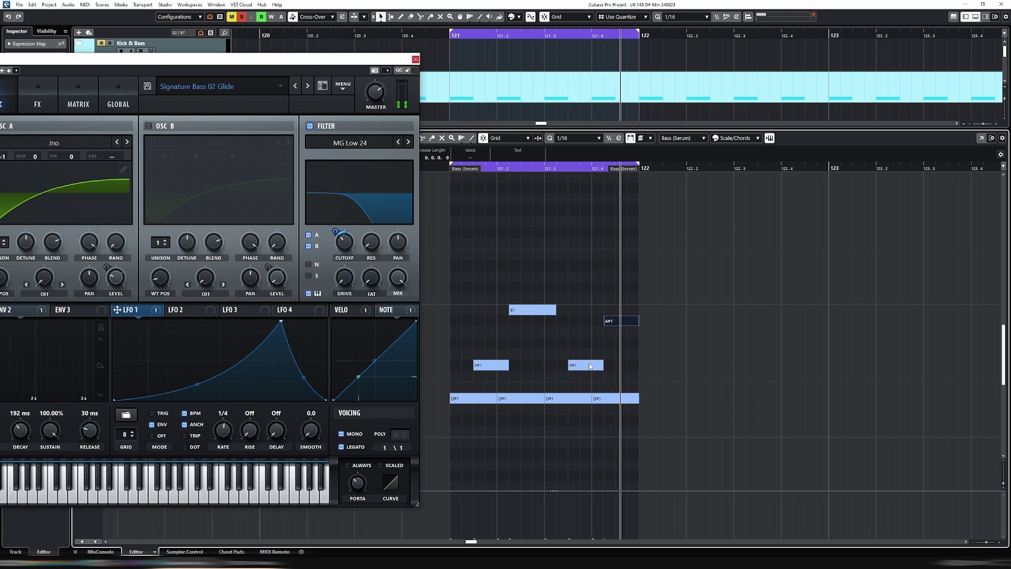
# Step: Raise the F#1 note at 121.3.3 to G#1, shift LFO 1's peak slightly earlier, and stop playback
pyautogui.moveTo(589, 367); pyautogui.dragTo(590, 345)
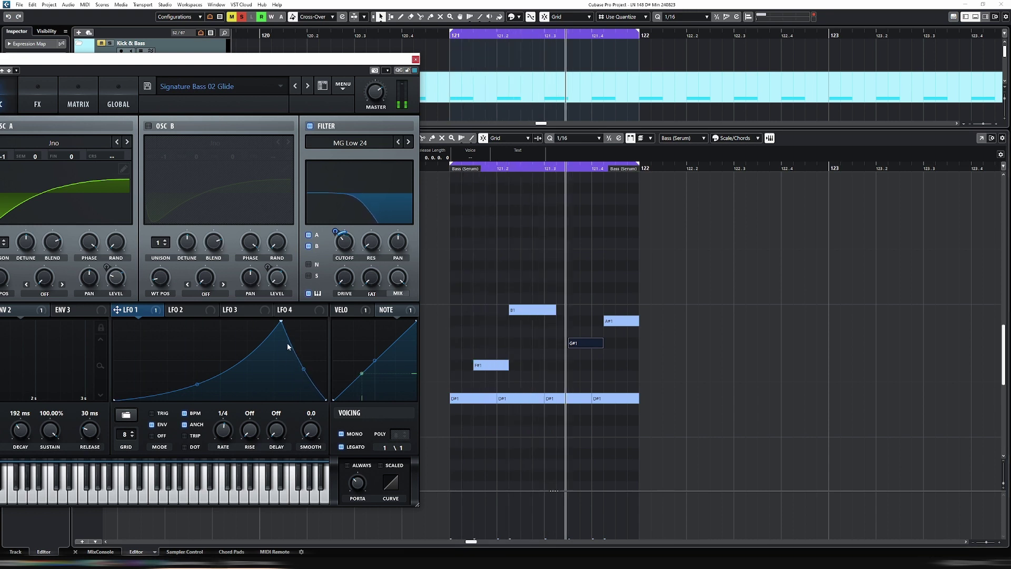
pyautogui.moveTo(281, 321); pyautogui.dragTo(275, 320)
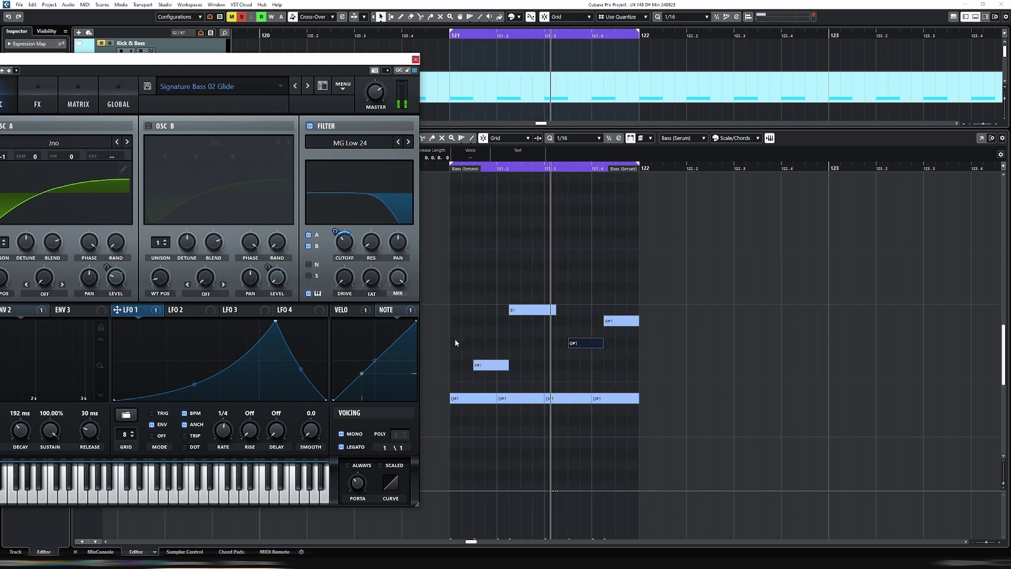
pyautogui.press('space')
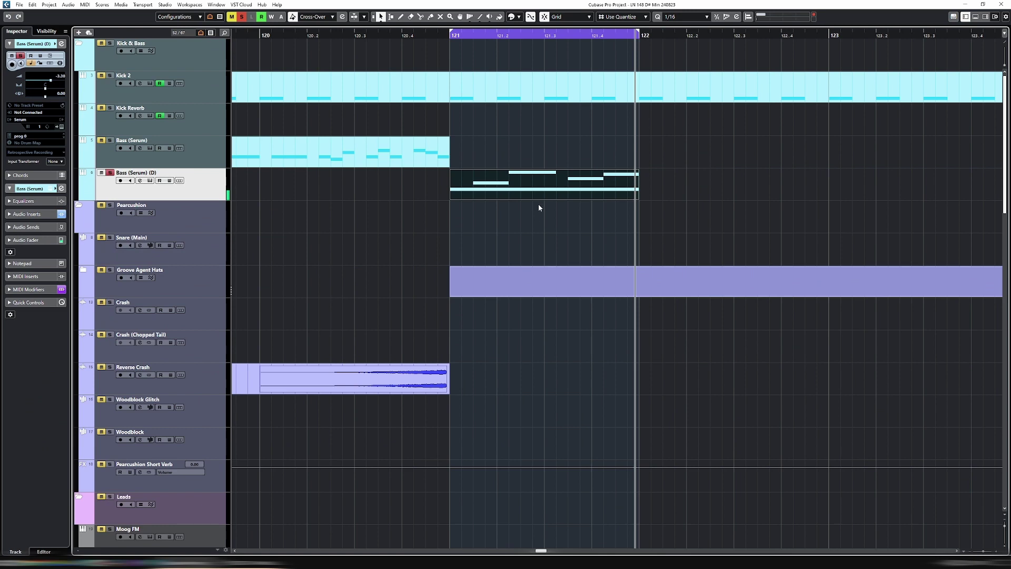
# Step: Return to the project arrangement and view the new bass part in context, from about bar 107 to bar 136
pyautogui.press('g')
pyautogui.press('g')
pyautogui.press('g')
pyautogui.press('g')
pyautogui.press('g')
pyautogui.press('Return')
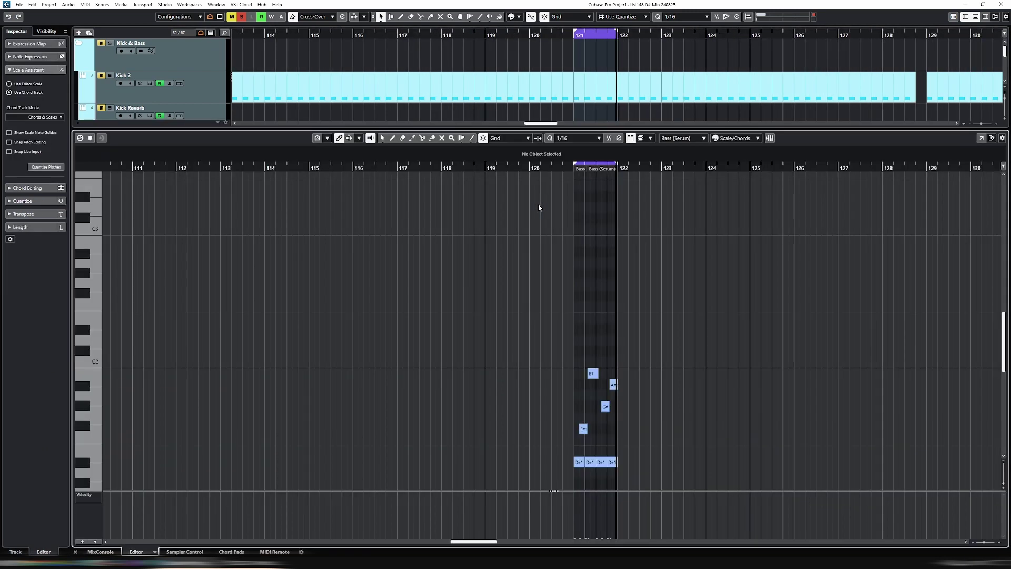
pyautogui.press('Return')
pyautogui.press('g')
pyautogui.press('g')
pyautogui.press('g')
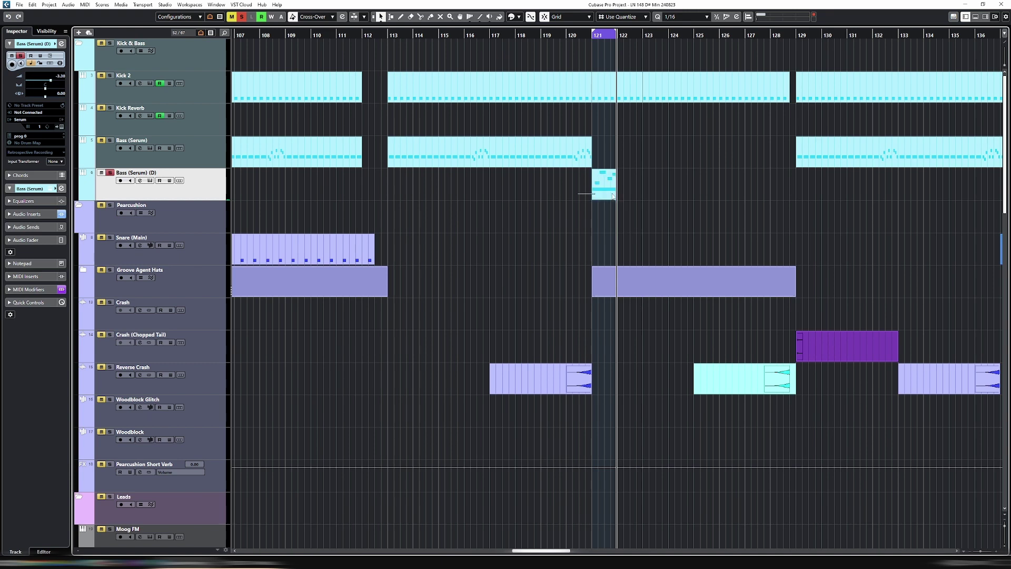
# Step: Duplicate the bass part at bar 121 three times to fill bars 121 to 124, and select all four parts
pyautogui.hotkey('ctrl', 'd')
pyautogui.hotkey('ctrl', 'd')
pyautogui.hotkey('ctrl', 'd')
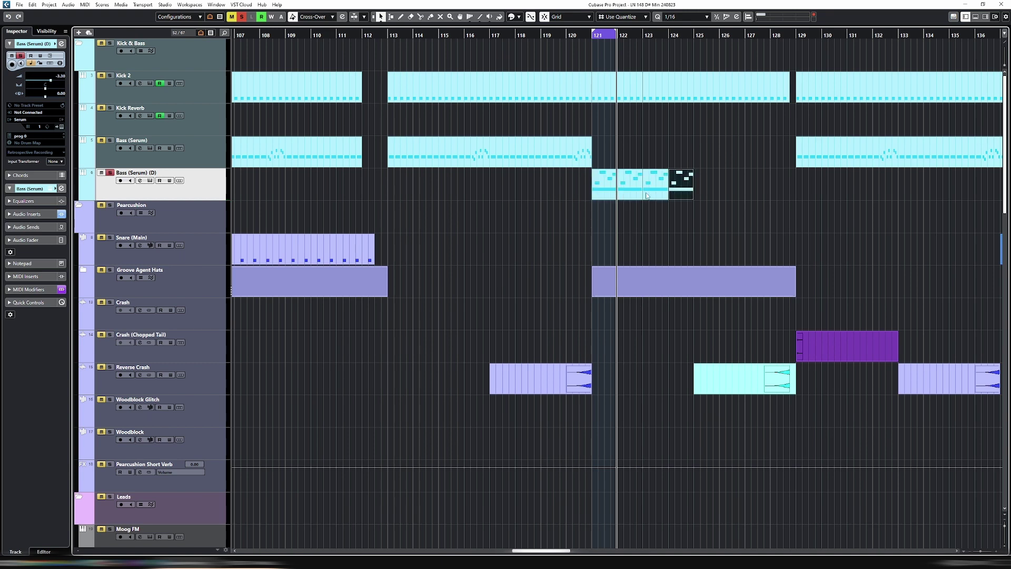
pyautogui.moveTo(637, 207); pyautogui.dragTo(697, 206)
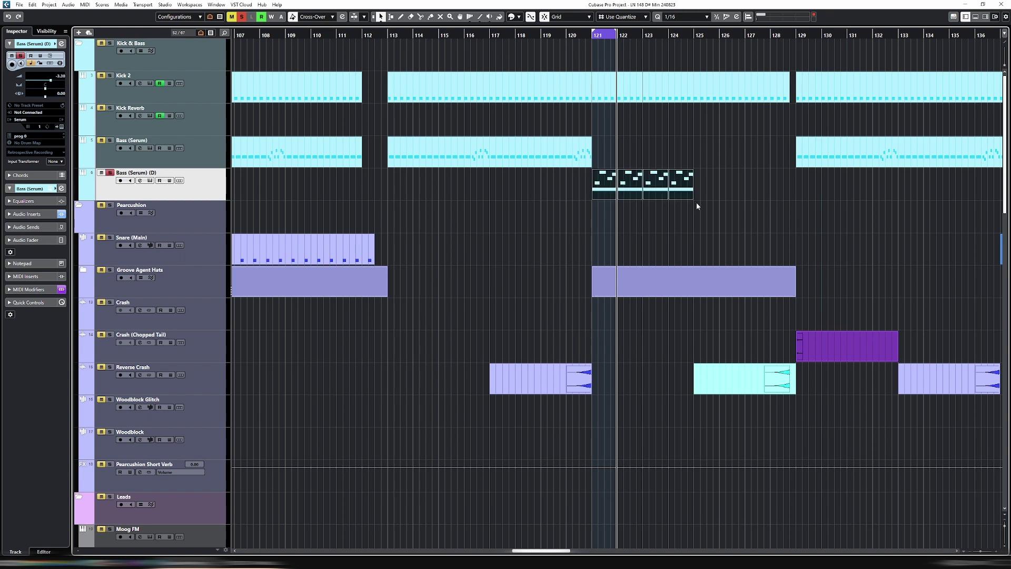
# Step: In the looped four-bar bass parts, raise the G#1 notes at 122.2.2 to B1 and 122.4.2 to A#1, and duplicate the first two bars' upper notes
pyautogui.press('p')
pyautogui.press('Return')
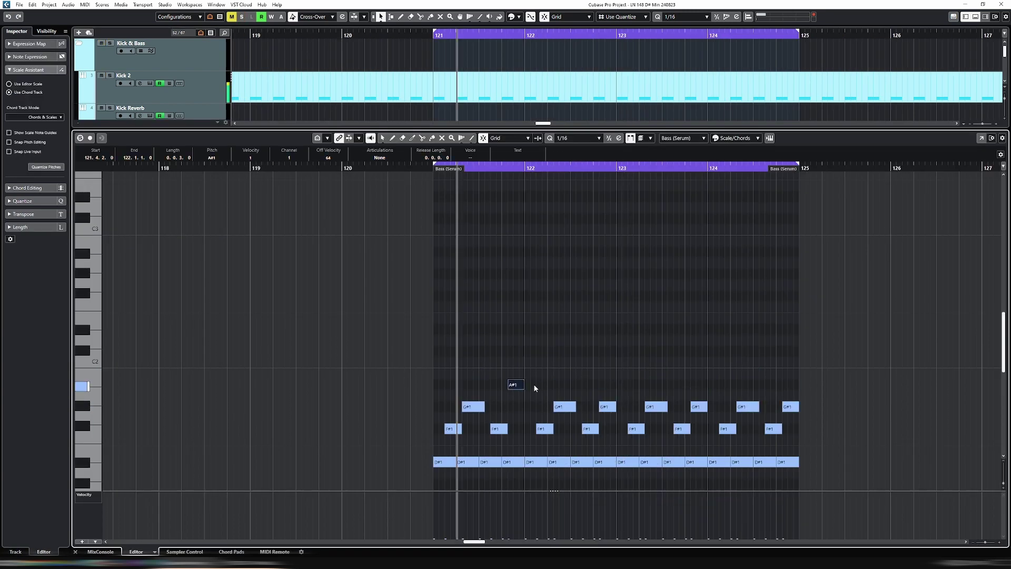
pyautogui.moveTo(704, 384); pyautogui.dragTo(705, 373)
pyautogui.moveTo(613, 406); pyautogui.dragTo(613, 384)
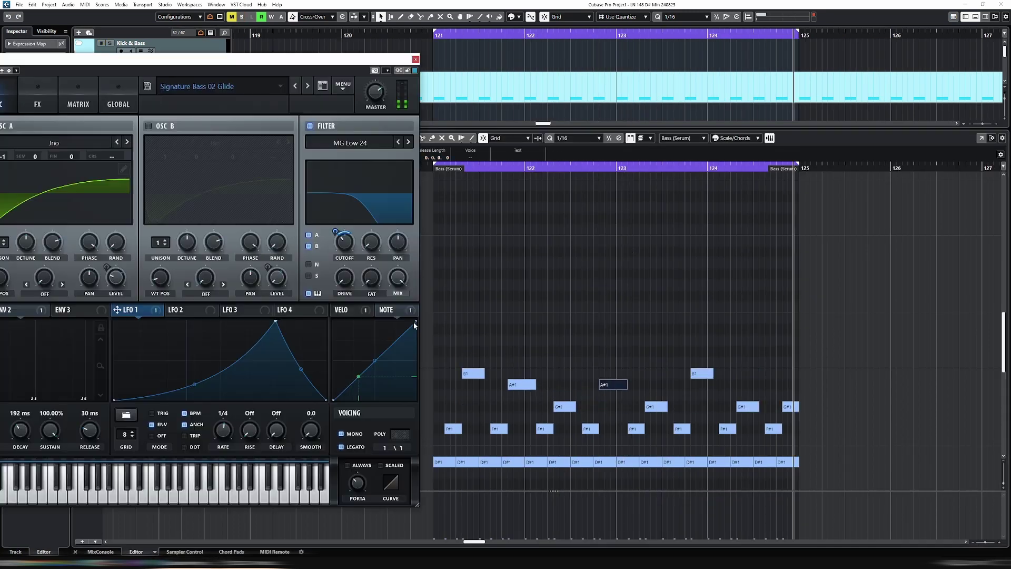
pyautogui.moveTo(564, 406); pyautogui.dragTo(565, 373)
pyautogui.moveTo(438, 363); pyautogui.dragTo(611, 437)
pyautogui.hotkey('ctrl', 'd')
# Step: Shift LFO 1's peak slightly earlier in Serum, and lower the last A#1 note of bar 124 to G#1
pyautogui.moveTo(275, 321)
pyautogui.mouseDown()
pyautogui.moveTo(300, 322)
pyautogui.moveTo(271, 321)
pyautogui.mouseUp()
pyautogui.click(415, 59)
pyautogui.moveTo(796, 384); pyautogui.dragTo(796, 406)
pyautogui.click(824, 415)
# Step: Merge the four bass parts into one in the arrangement and duplicate it to fill bars 125 to 128
pyautogui.hotkey('ctrl', 'alt', 'b')
pyautogui.press('g')
pyautogui.press('g')
pyautogui.press('g')
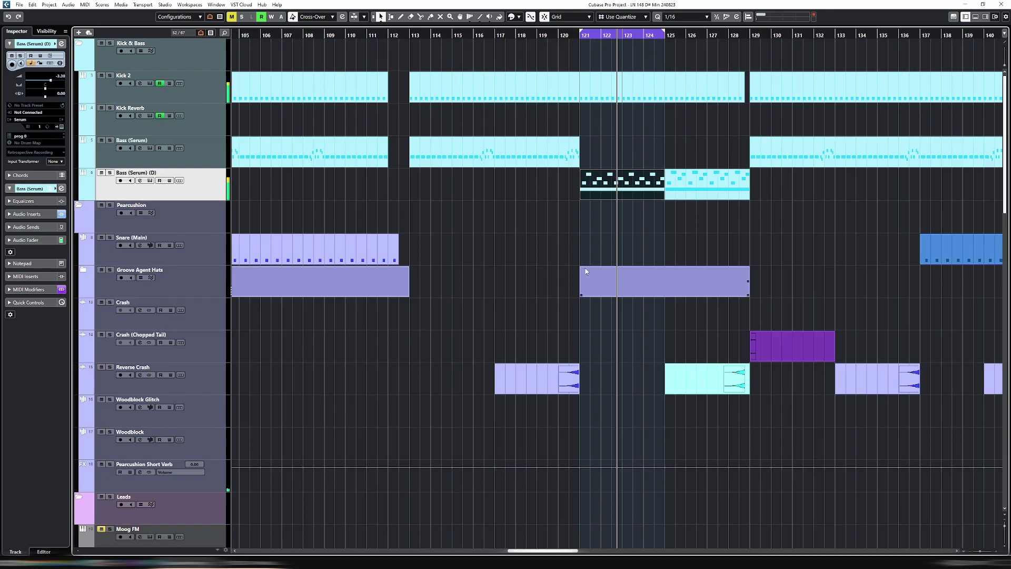
pyautogui.hotkey('ctrl', 'd')
# Step: Extend the cycle to about bar 131, play from about bar 119, and lower the Bass (Serum) (D) fader to -9.48 dB
pyautogui.moveTo(644, 32); pyautogui.dragTo(727, 31)
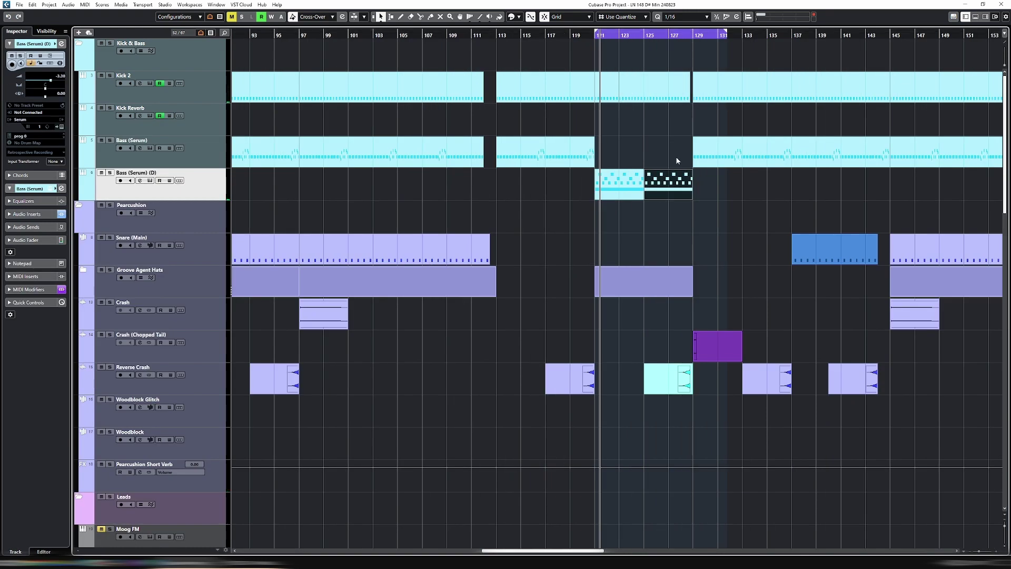
pyautogui.click(577, 35)
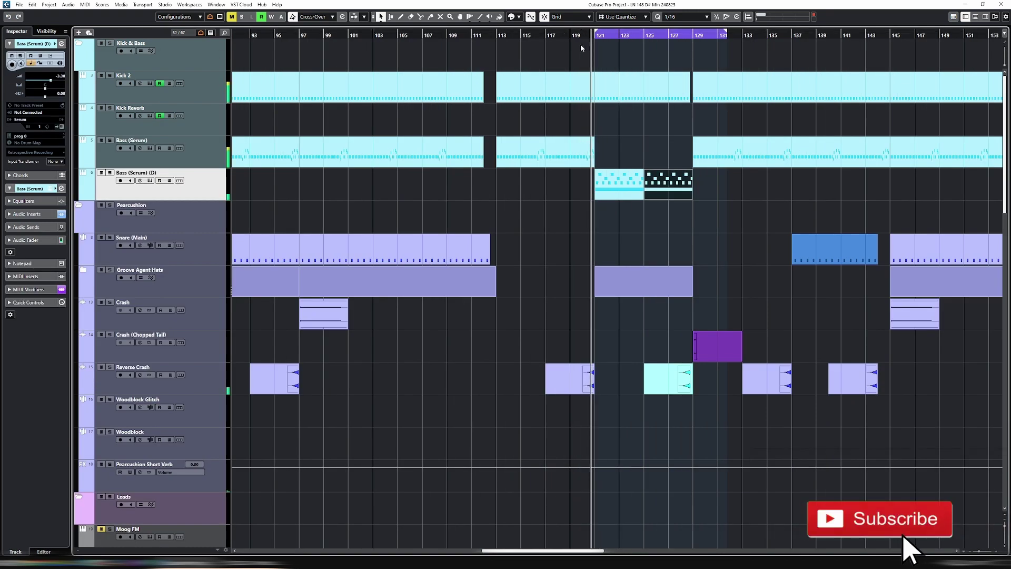
pyautogui.press('e')
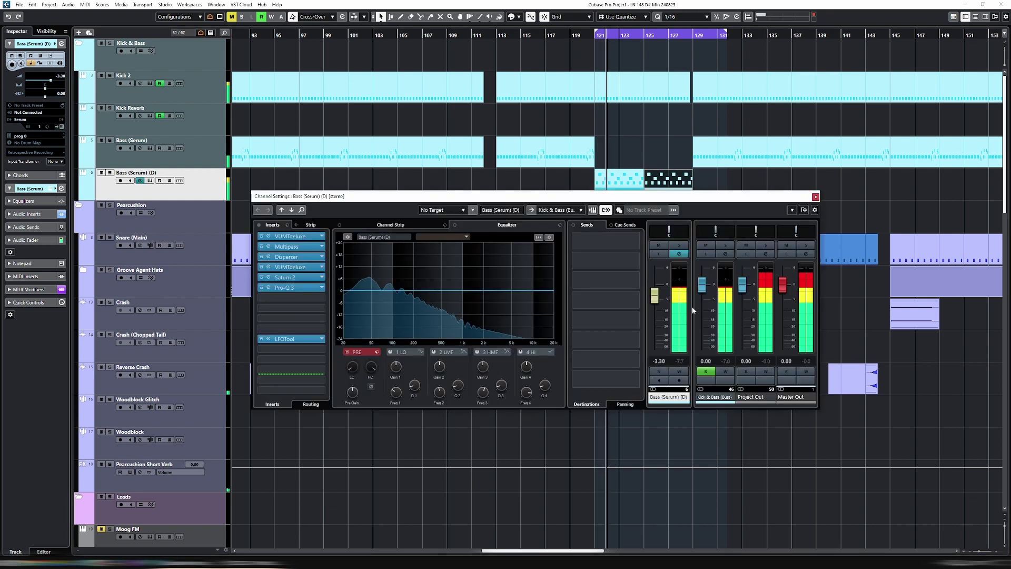
pyautogui.moveTo(657, 302); pyautogui.dragTo(657, 306)
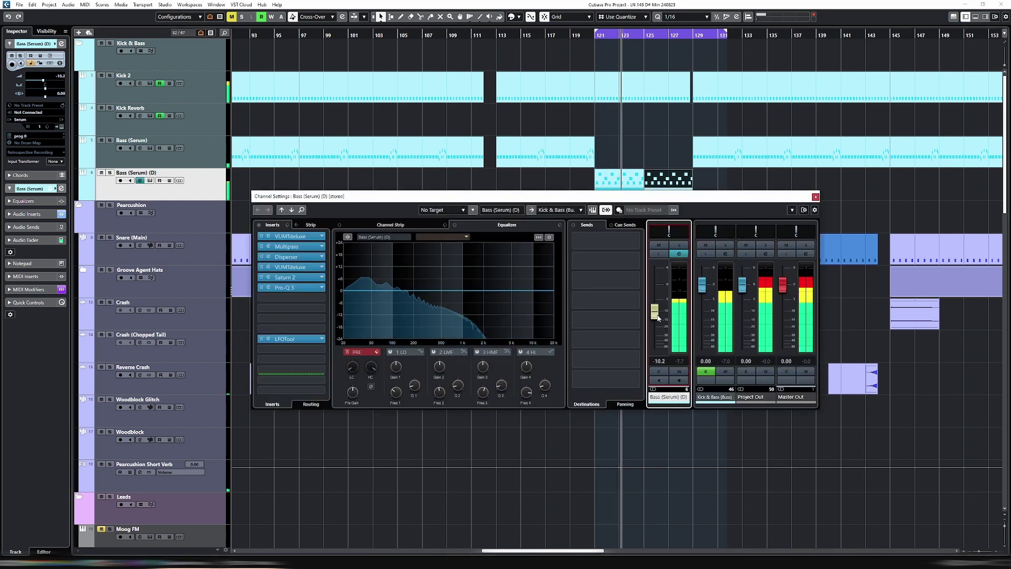
pyautogui.press('e')
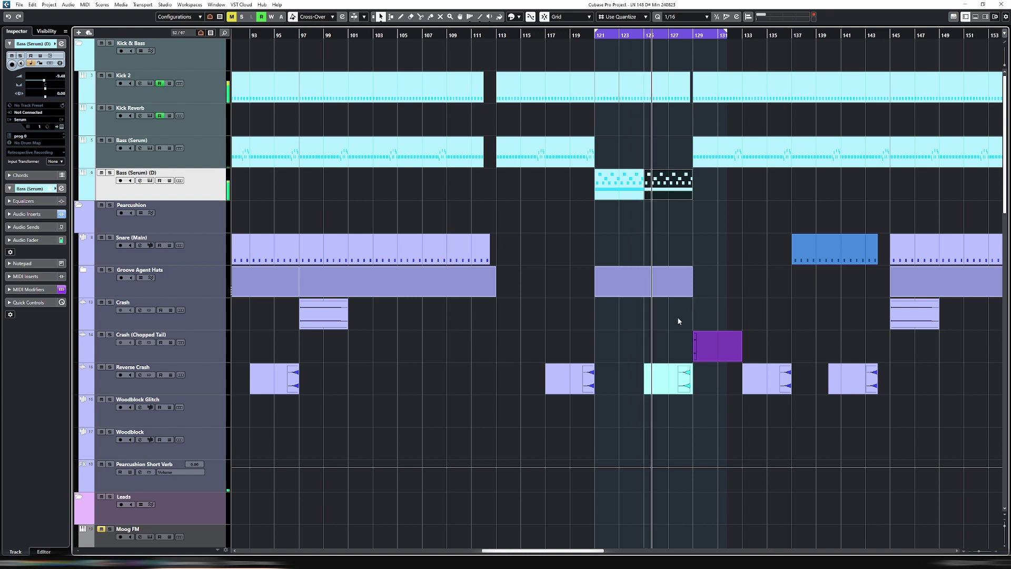
# Step: Loop bar 128 and trim the second bass part's end to beat 4 on a 1/4 grid, matching the end of the Kick 2 part
pyautogui.moveTo(560, 549); pyautogui.dragTo(587, 549)
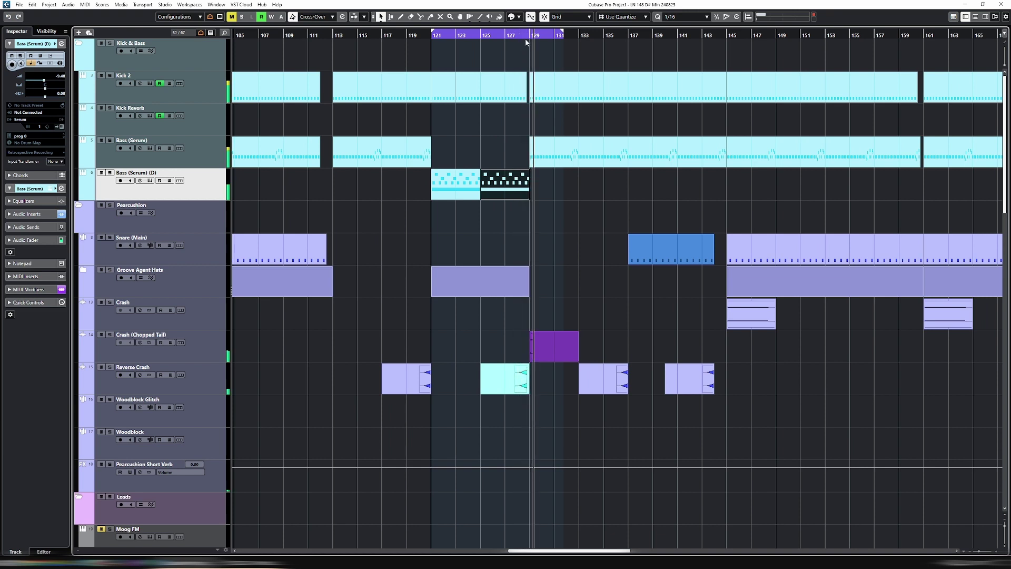
pyautogui.moveTo(562, 34); pyautogui.dragTo(530, 34)
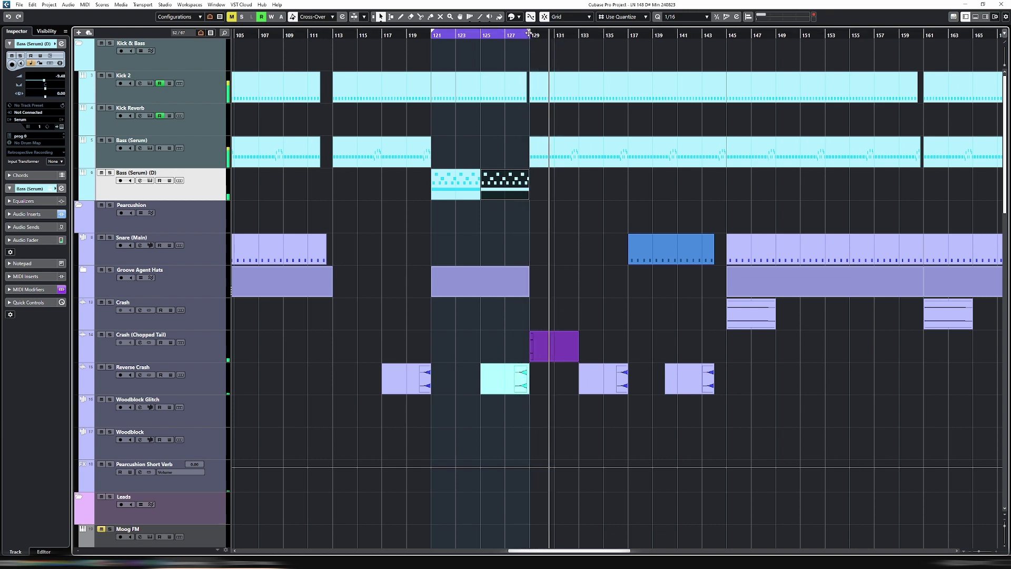
pyautogui.moveTo(432, 34); pyautogui.dragTo(517, 35)
pyautogui.click(519, 34)
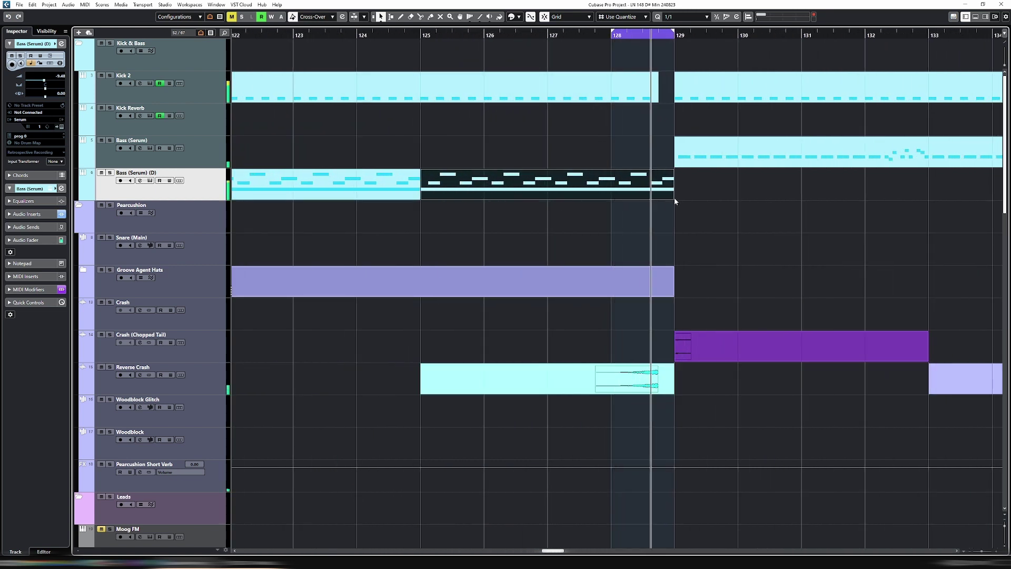
pyautogui.hotkey('alt', '2')
pyautogui.press('4')
pyautogui.moveTo(672, 197); pyautogui.dragTo(658, 196)
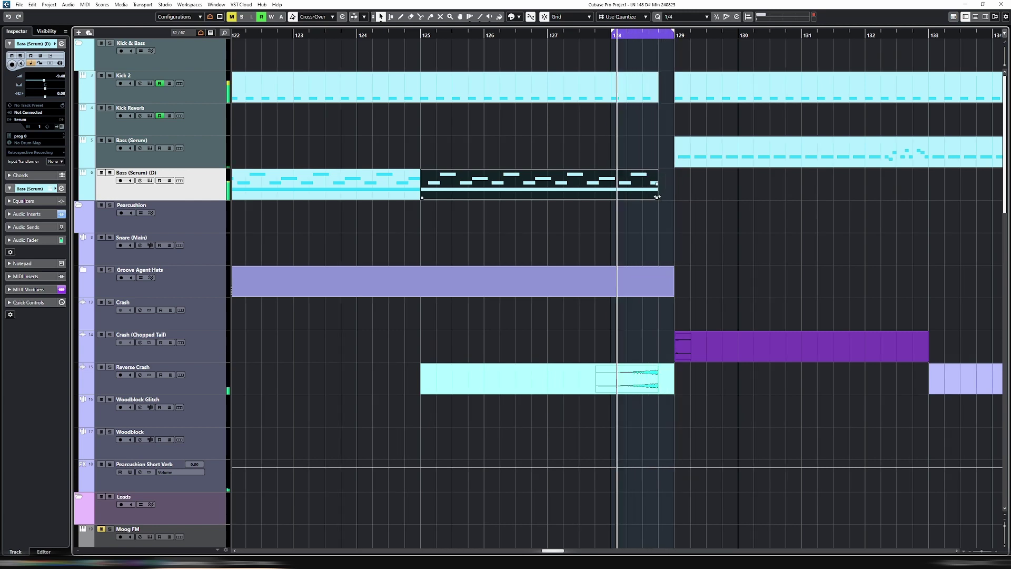
# Step: Select both parts on Bass (Serum) (D), set the cycle around them, and extend it to about bar 132
pyautogui.press('g')
pyautogui.press('g')
pyautogui.press('g')
pyautogui.press('g')
pyautogui.press('g')
pyautogui.press('g')
pyautogui.press('g')
pyautogui.press('g')
pyautogui.press('g')
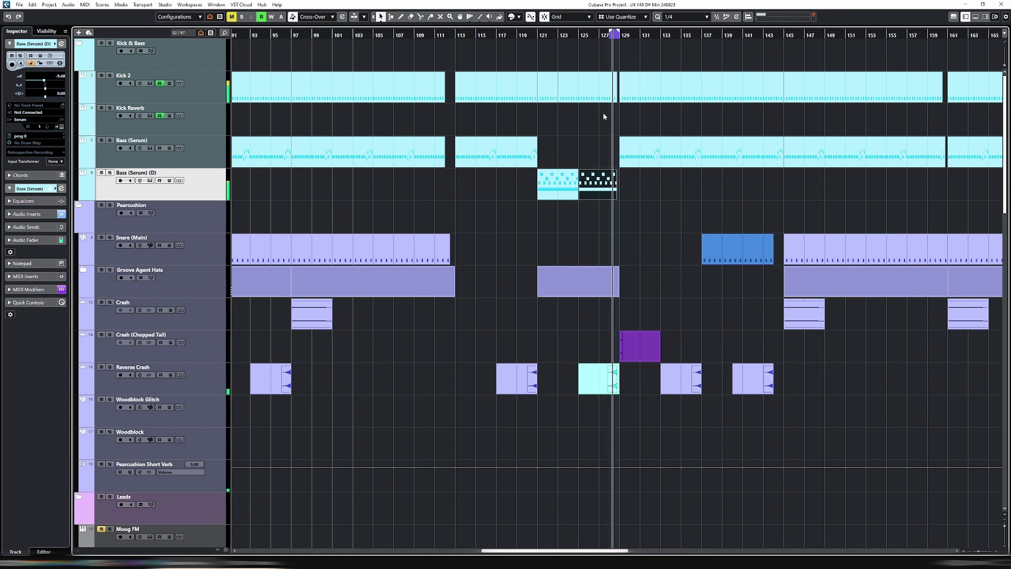
pyautogui.press('space')
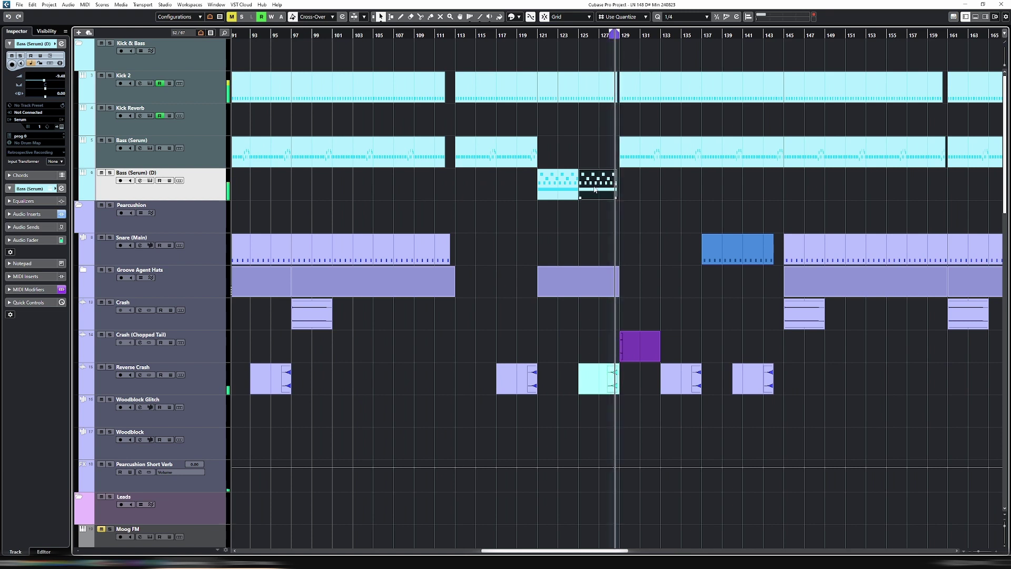
pyautogui.moveTo(551, 189); pyautogui.dragTo(550, 189)
pyautogui.press('p')
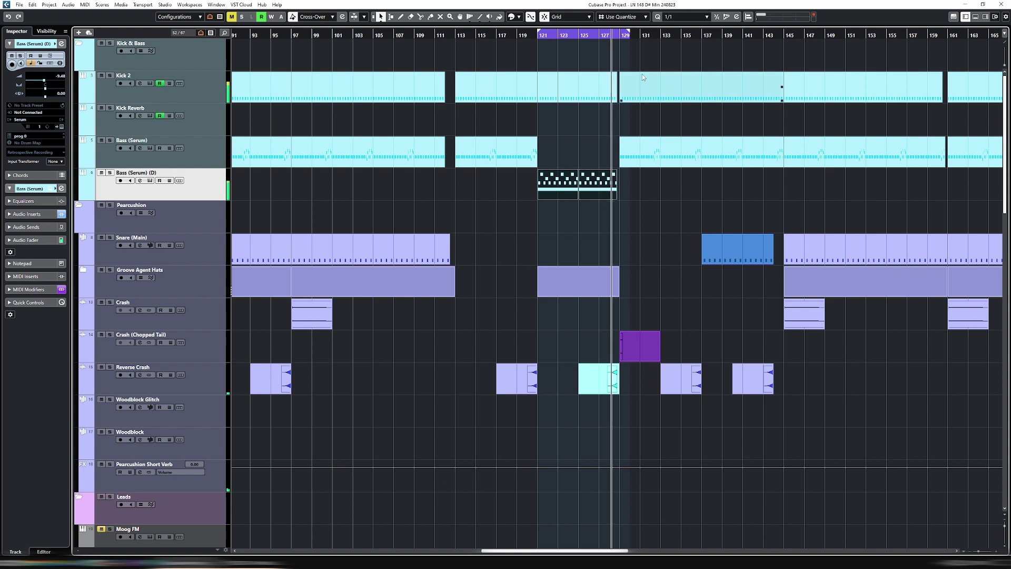
pyautogui.moveTo(627, 36); pyautogui.dragTo(654, 38)
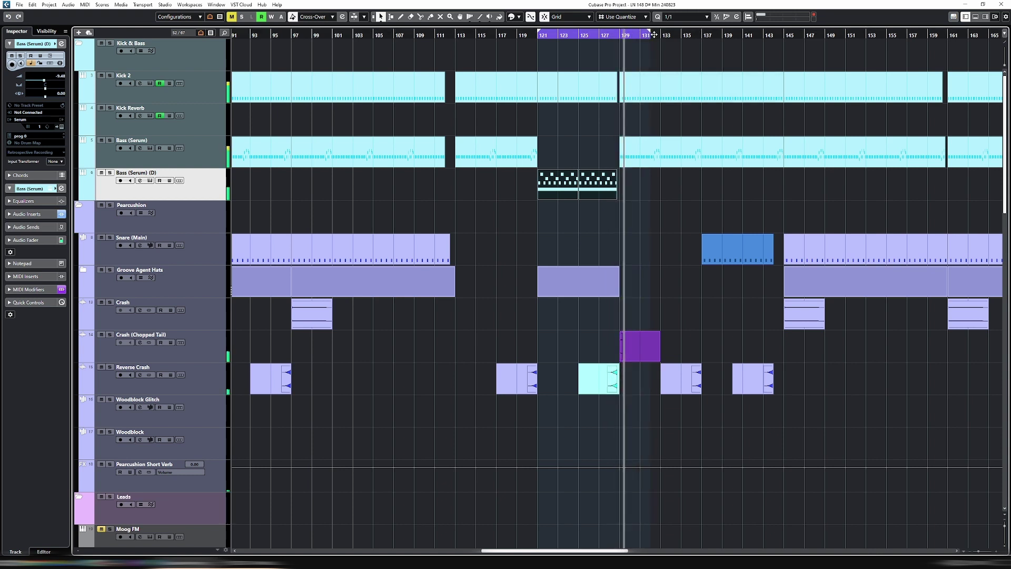
# Step: Audition the transition into bar 121, cut the duplicated bass with EQ band 1 by 6.7 dB at 169 Hz, and set its fader to -11.0 dB
pyautogui.click(513, 35)
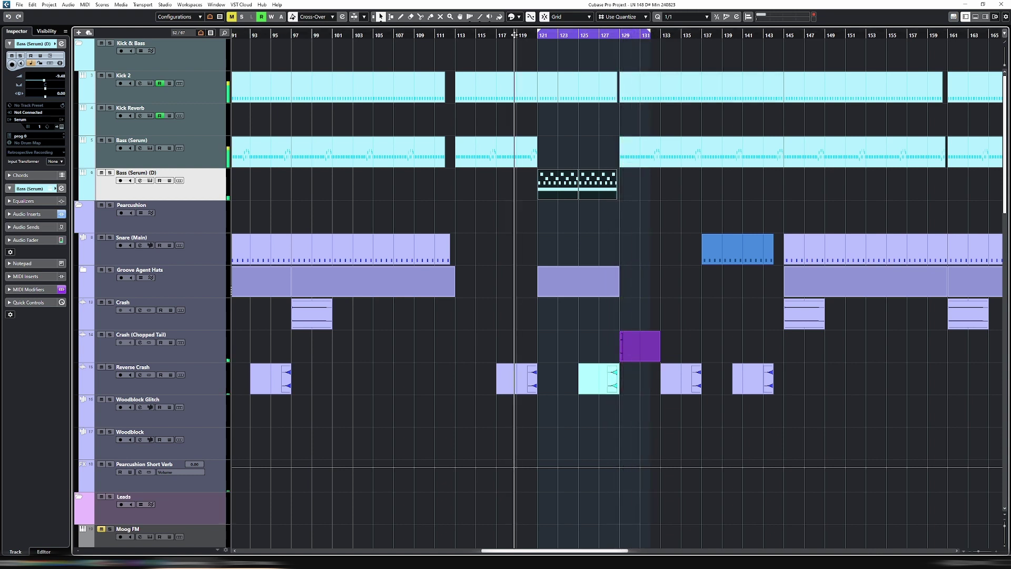
pyautogui.click(472, 162)
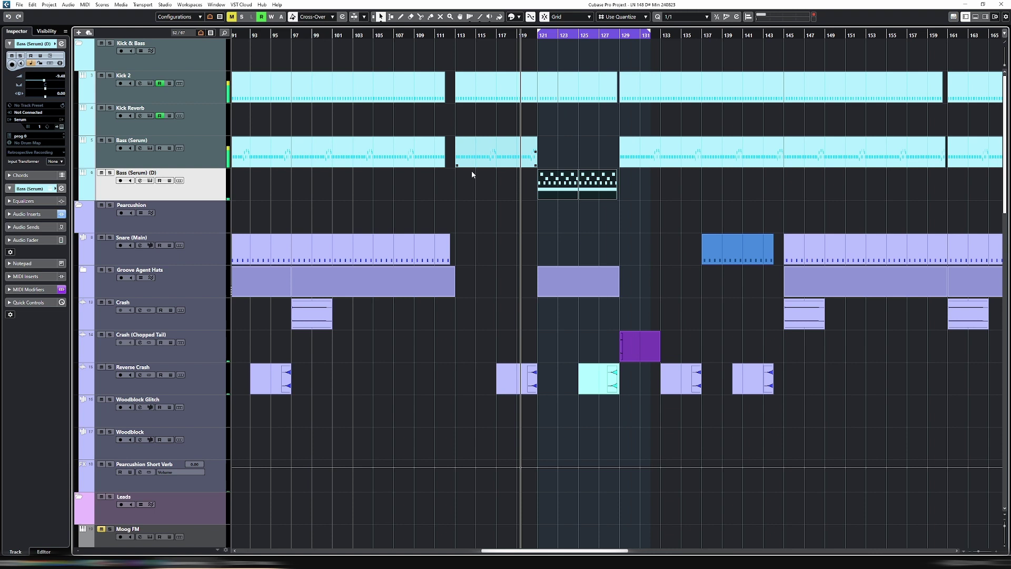
pyautogui.click(541, 176)
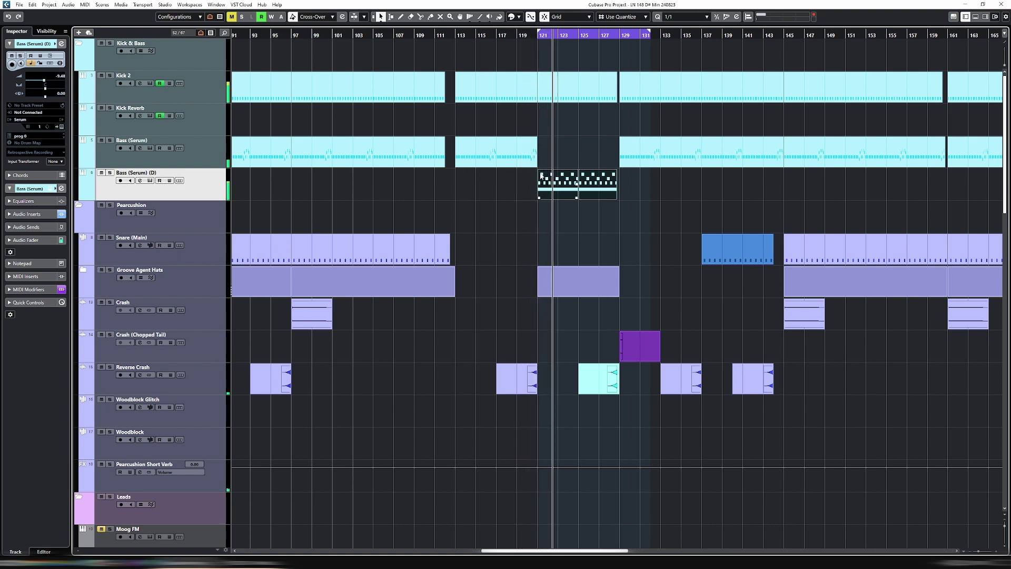
pyautogui.click(539, 33)
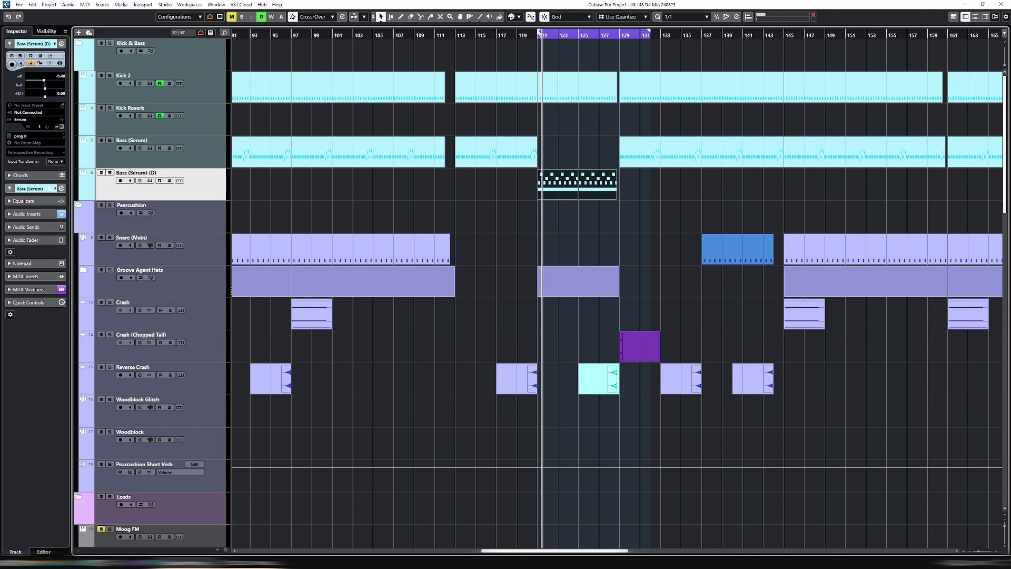
pyautogui.click(529, 34)
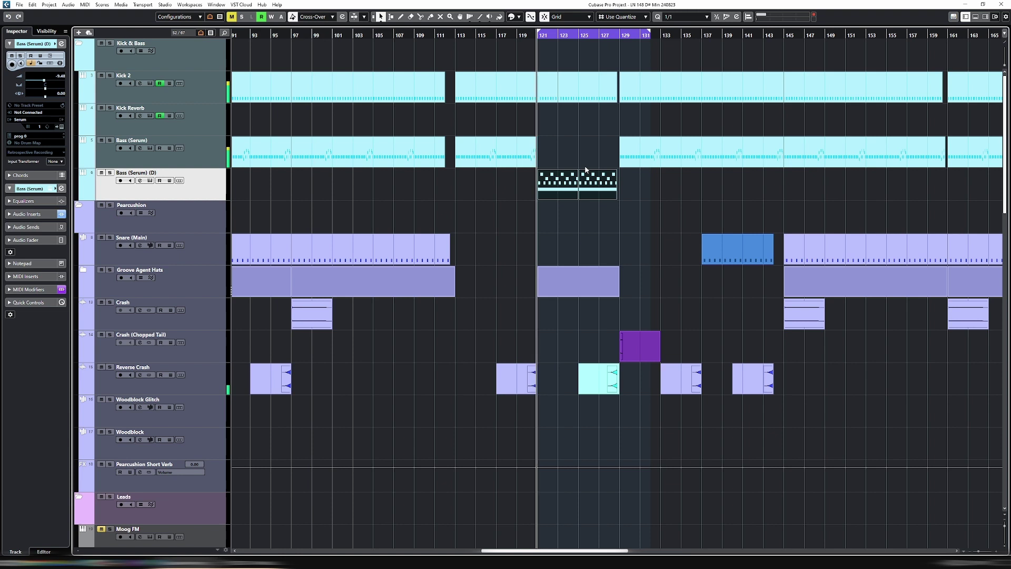
pyautogui.press('e')
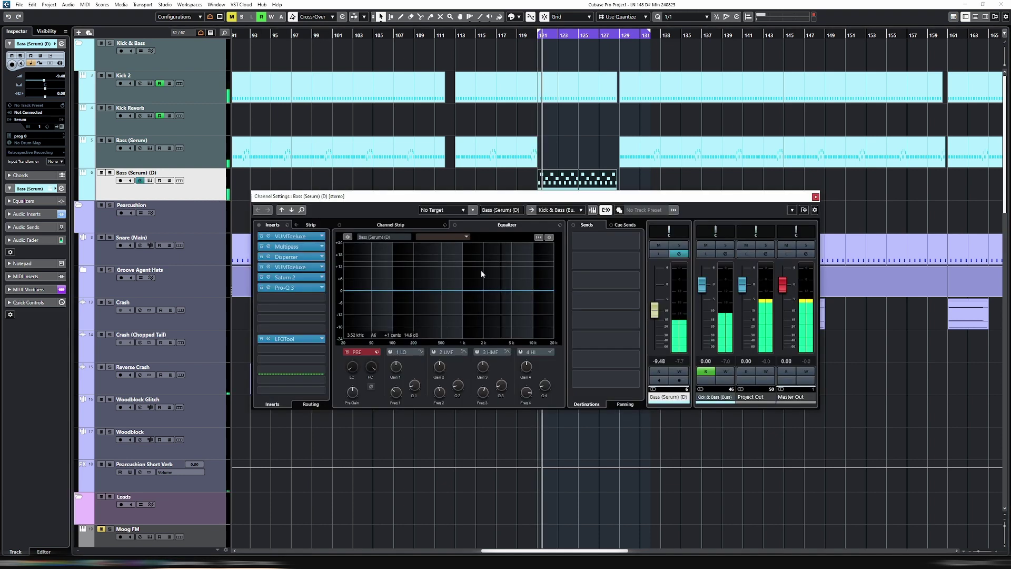
pyautogui.click(390, 352)
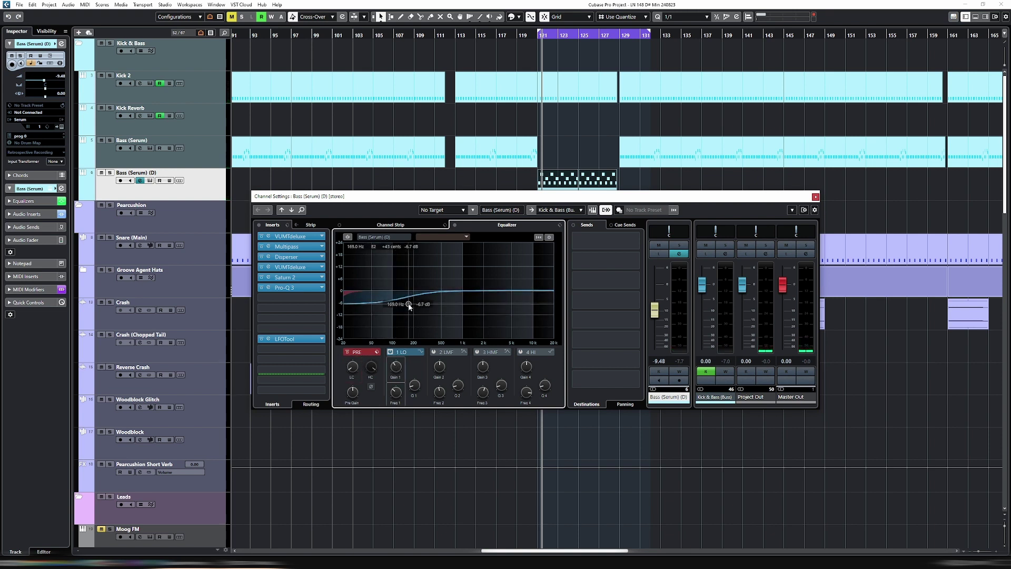
pyautogui.moveTo(655, 310); pyautogui.dragTo(655, 316)
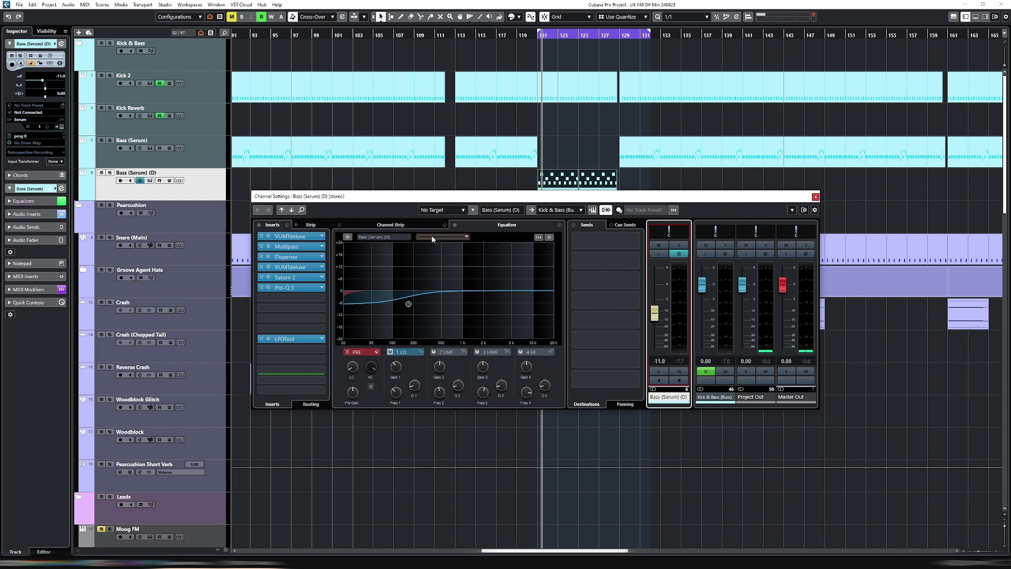
# Step: During playback around bar 121, set the Bass (Serum) (D) fader to -9.86 dB and EQ band 1 to -5.7 dB at 163 Hz
pyautogui.click(525, 37)
pyautogui.press('space')
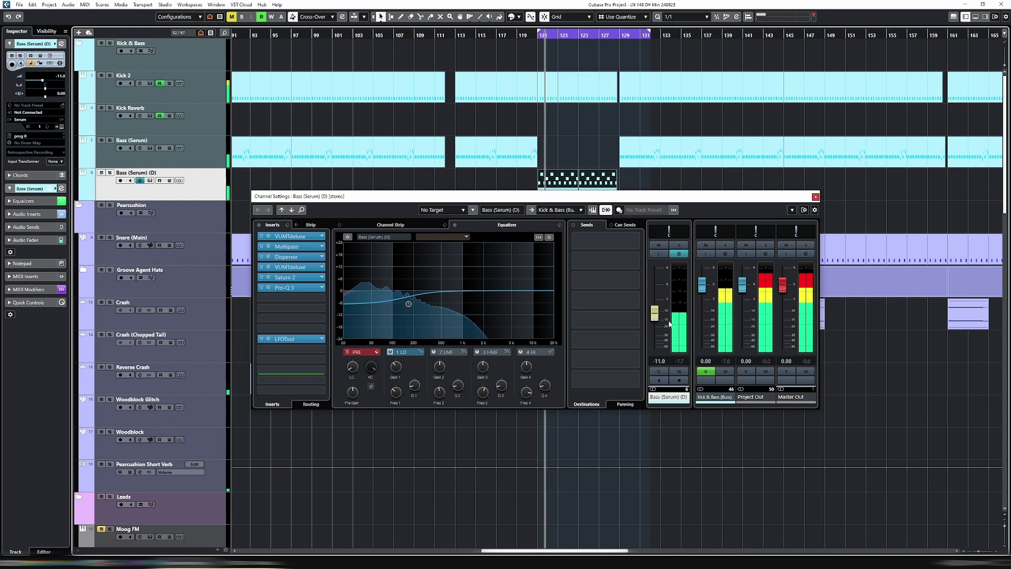
pyautogui.moveTo(657, 321); pyautogui.dragTo(657, 319)
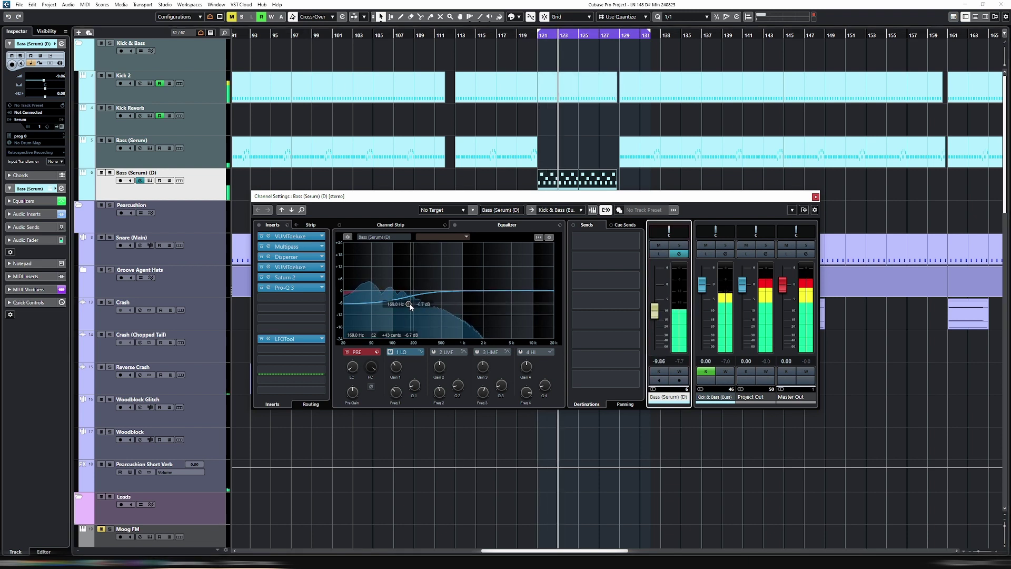
pyautogui.moveTo(408, 304); pyautogui.dragTo(408, 302)
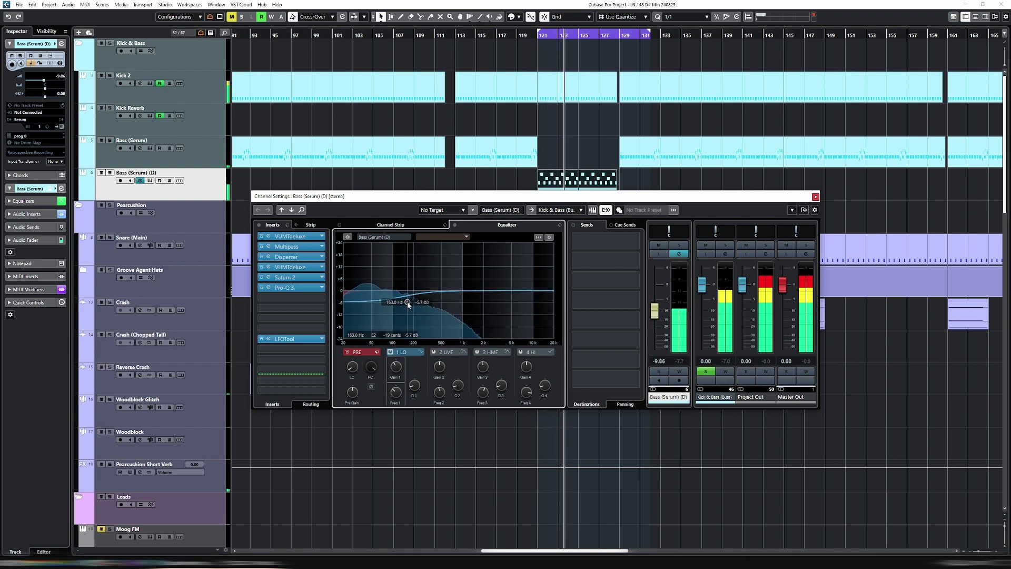
pyautogui.click(523, 42)
pyautogui.click(518, 36)
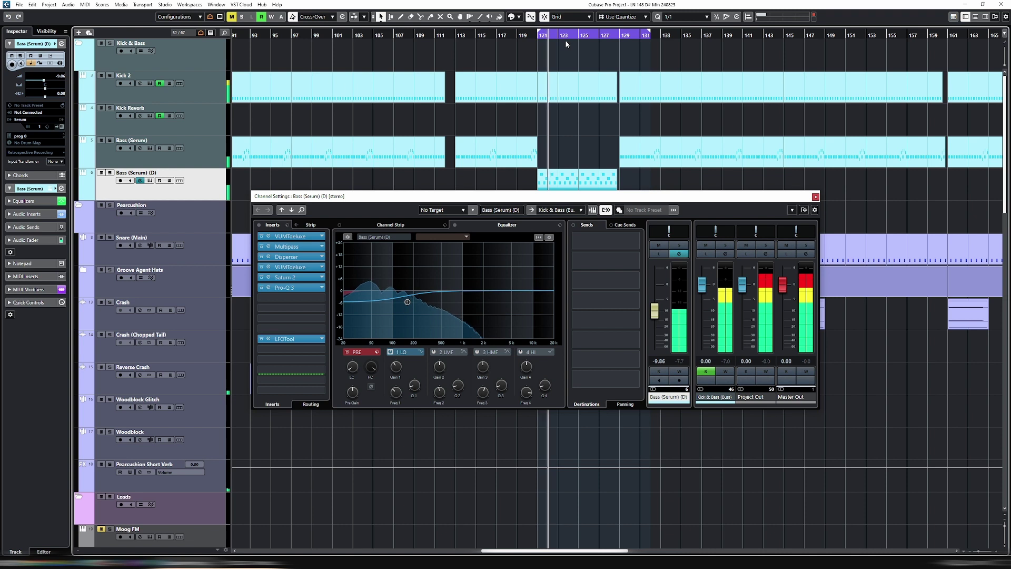
pyautogui.click(815, 197)
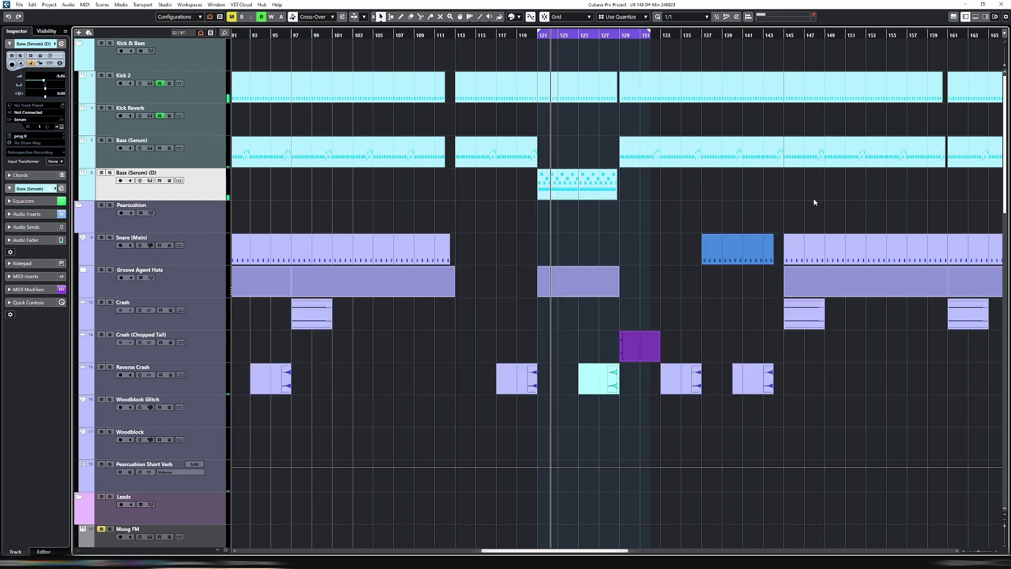
# Step: Play from about bar 120 and open the duplicated bass track's Serum instrument
pyautogui.click(526, 35)
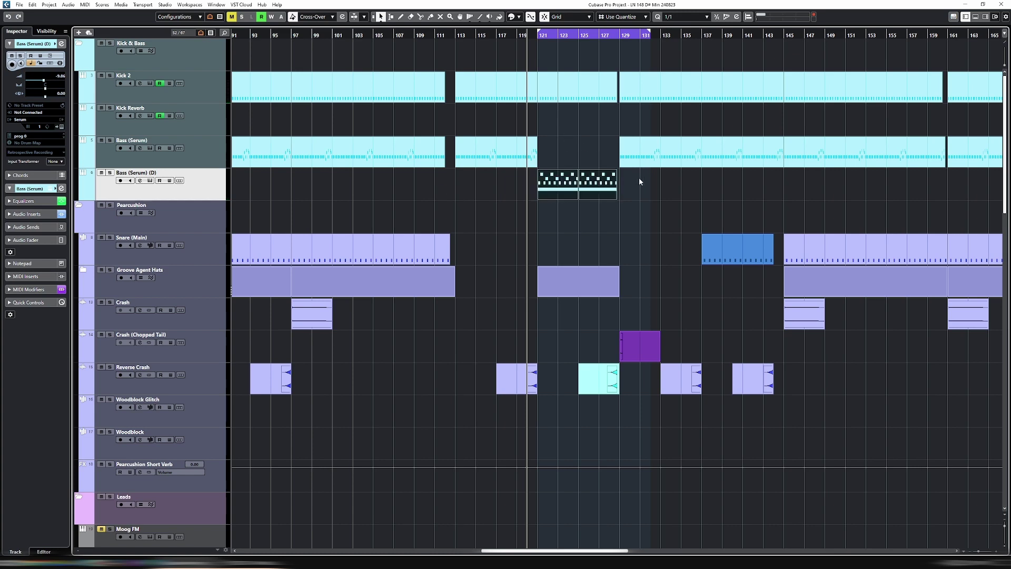
pyautogui.press('e')
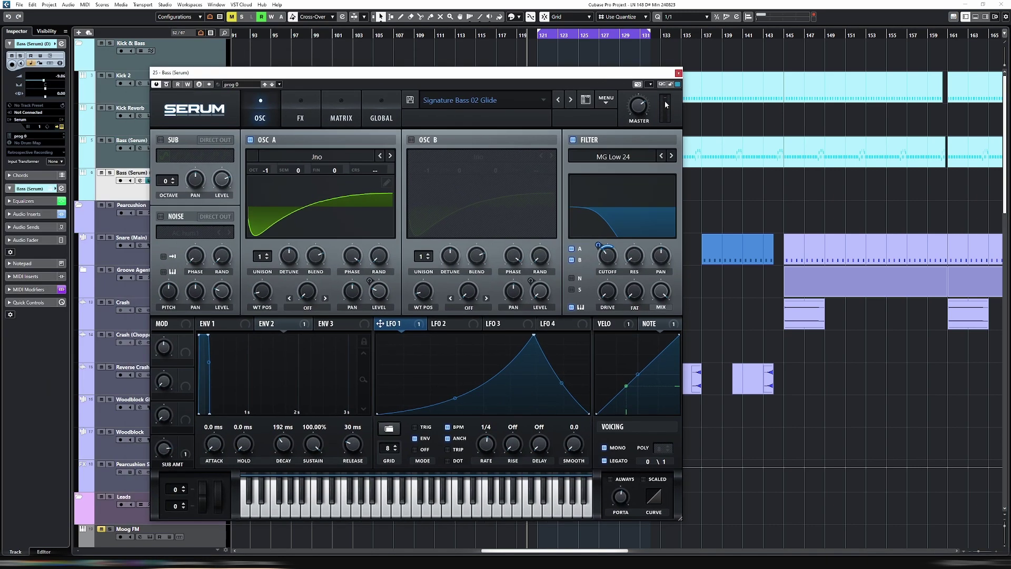